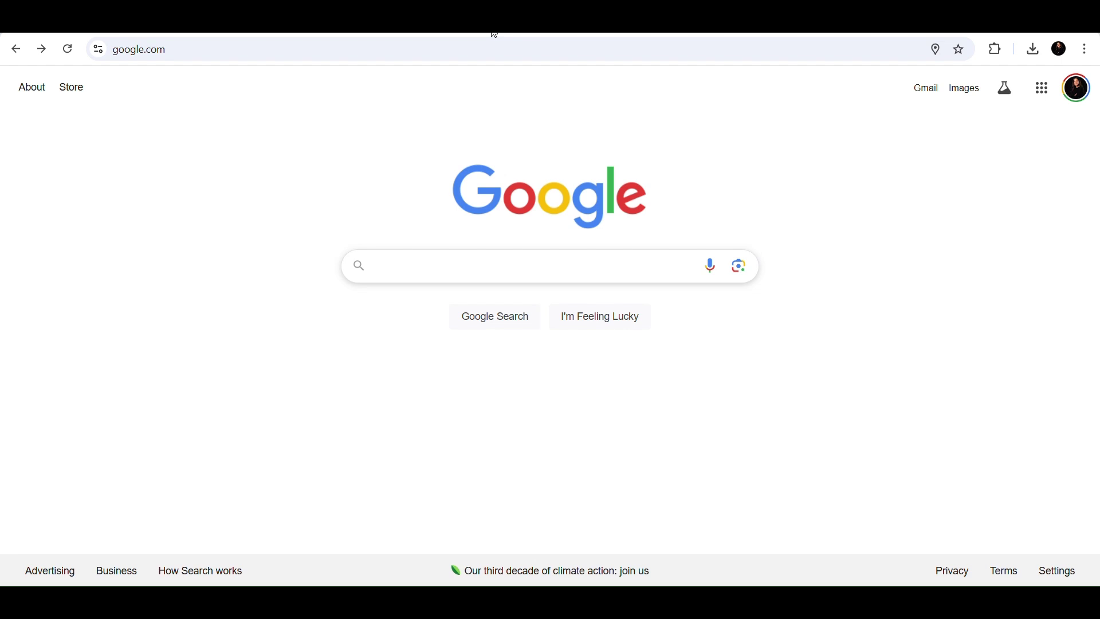
Search Google for 'wiibuilder' and open the WEEDO wiki page 'soft:wiibuilder'
{"action": "left_click", "coordinate": [560, 269]}
{"action": "type", "text": "wiib"}
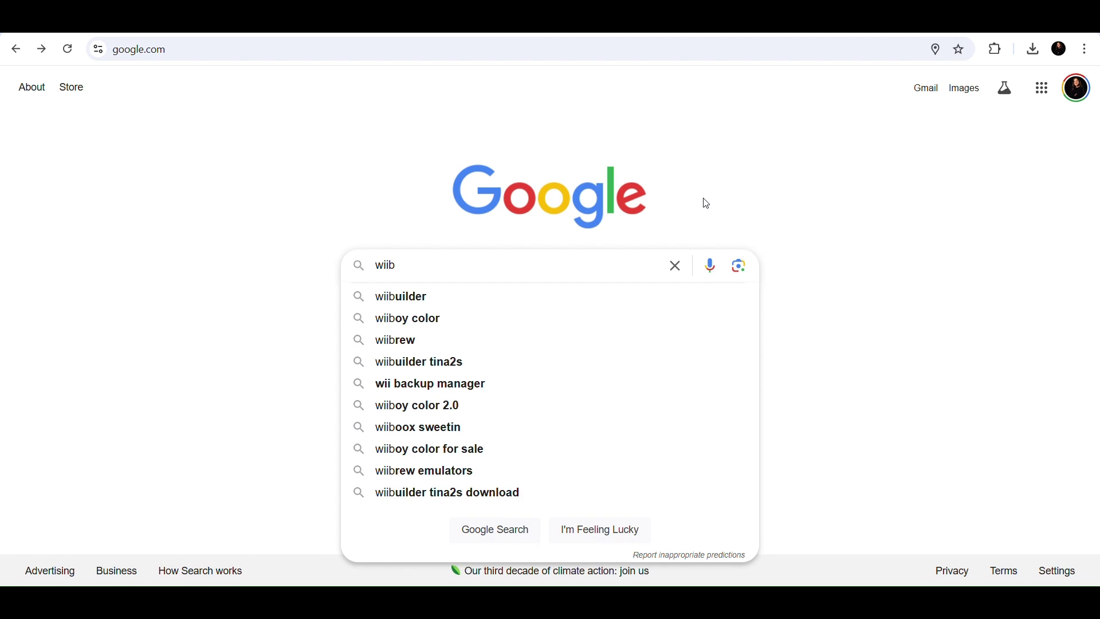
{"action": "left_click", "coordinate": [635, 305]}
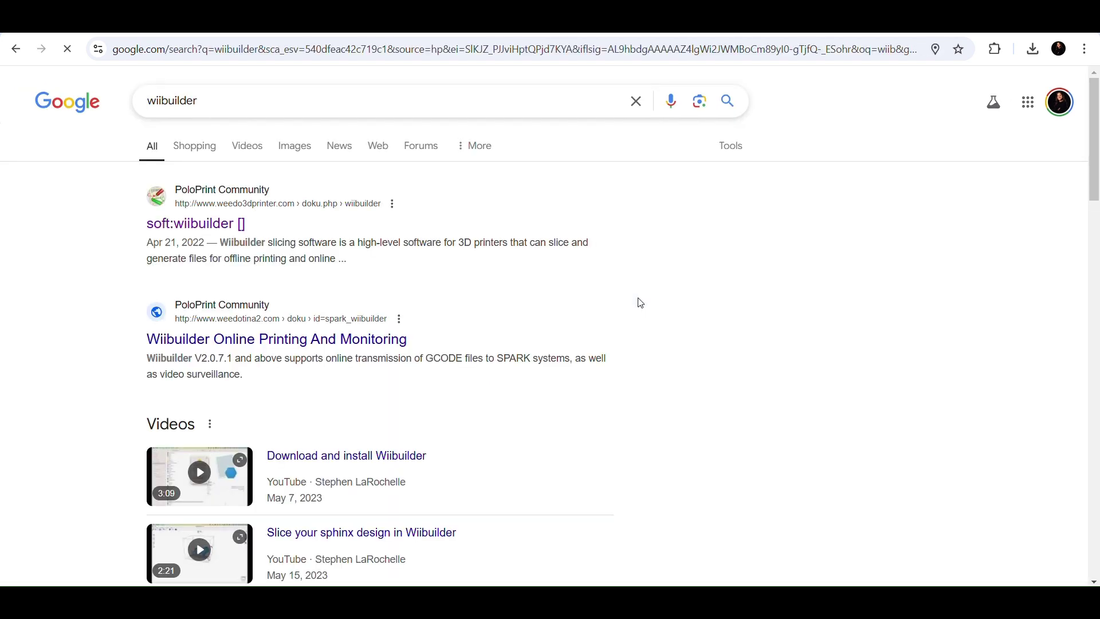
{"action": "left_click", "coordinate": [195, 230]}
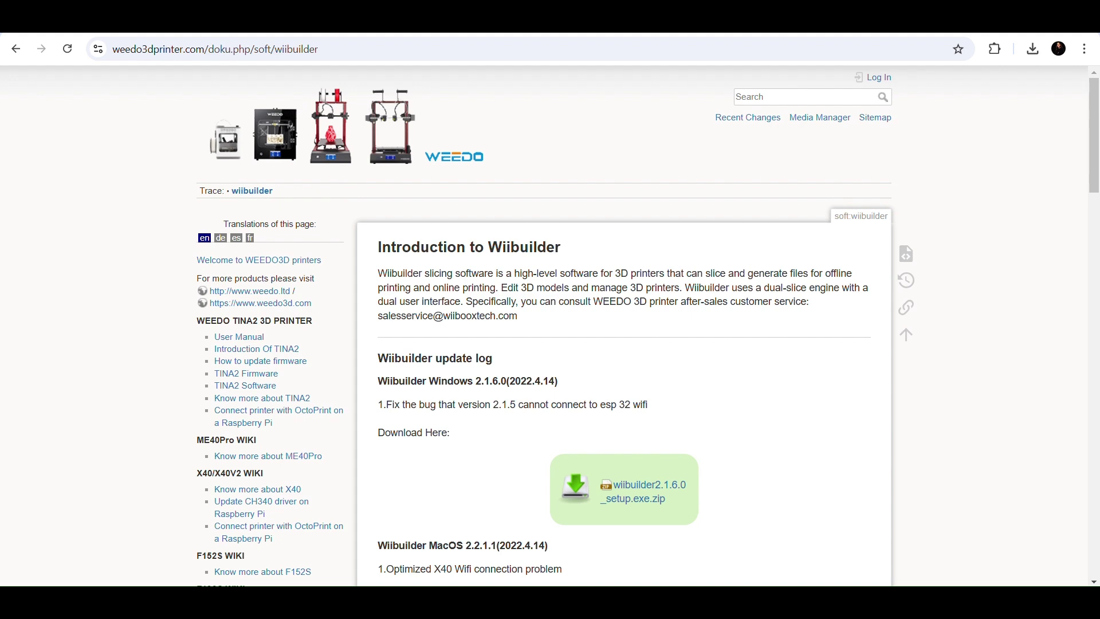
Back on the Cuttings Propagation Helper page, read the description's 3 mm to 12 mm hole sizes
{"action": "left_click", "coordinate": [241, 17]}
{"action": "scroll", "coordinate": [237, 257], "scroll_direction": "up", "scroll_amount": 6}
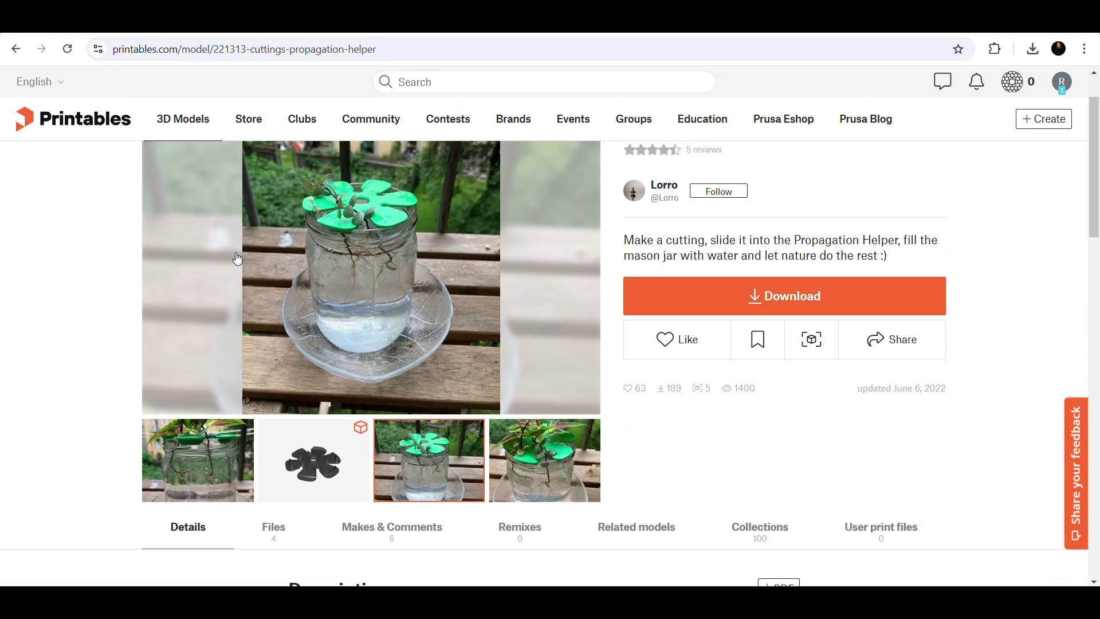
{"action": "scroll", "coordinate": [237, 259], "scroll_direction": "up", "scroll_amount": 1}
{"action": "scroll", "coordinate": [237, 258], "scroll_direction": "down", "scroll_amount": 1}
{"action": "scroll", "coordinate": [237, 258], "scroll_direction": "up", "scroll_amount": 1}
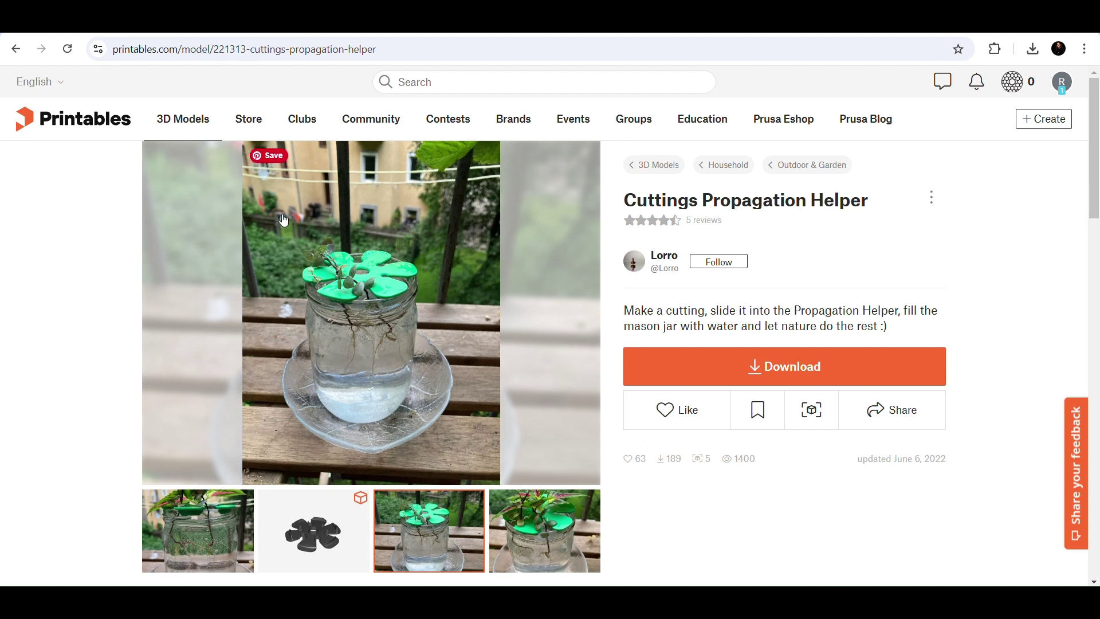
{"action": "scroll", "coordinate": [229, 287], "scroll_direction": "down", "scroll_amount": 3}
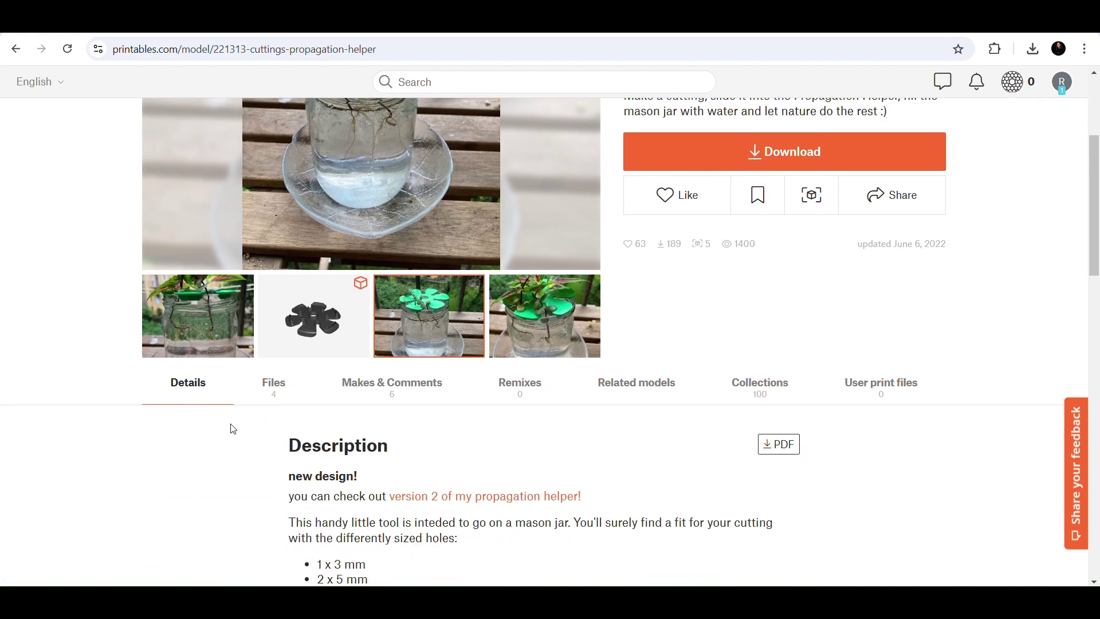
{"action": "scroll", "coordinate": [226, 449], "scroll_direction": "down", "scroll_amount": 1}
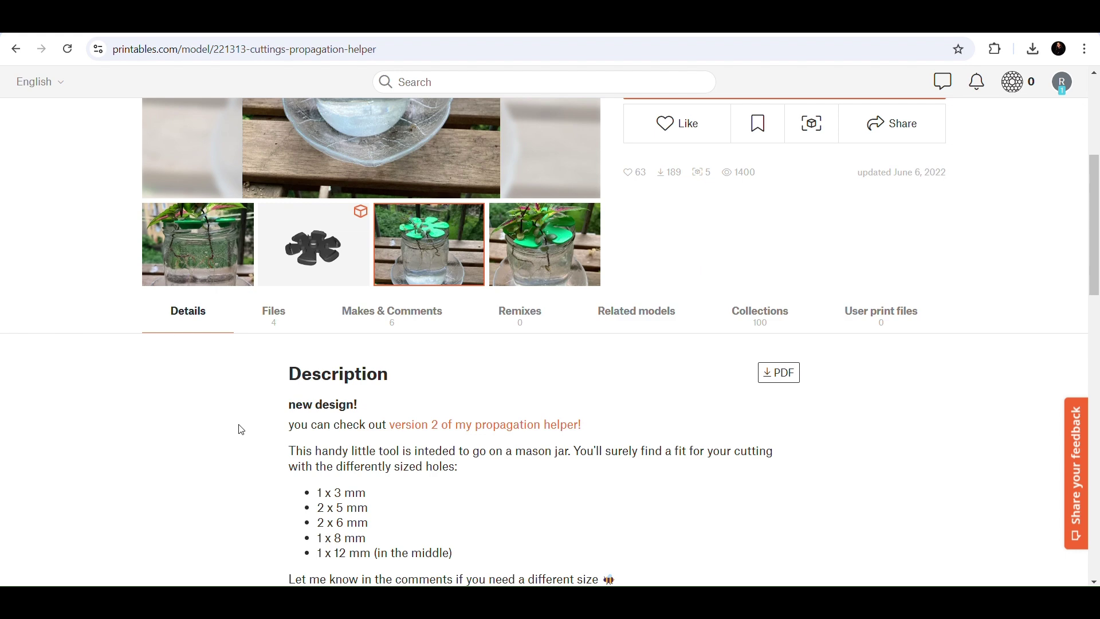
{"action": "scroll", "coordinate": [242, 429], "scroll_direction": "down", "scroll_amount": 4}
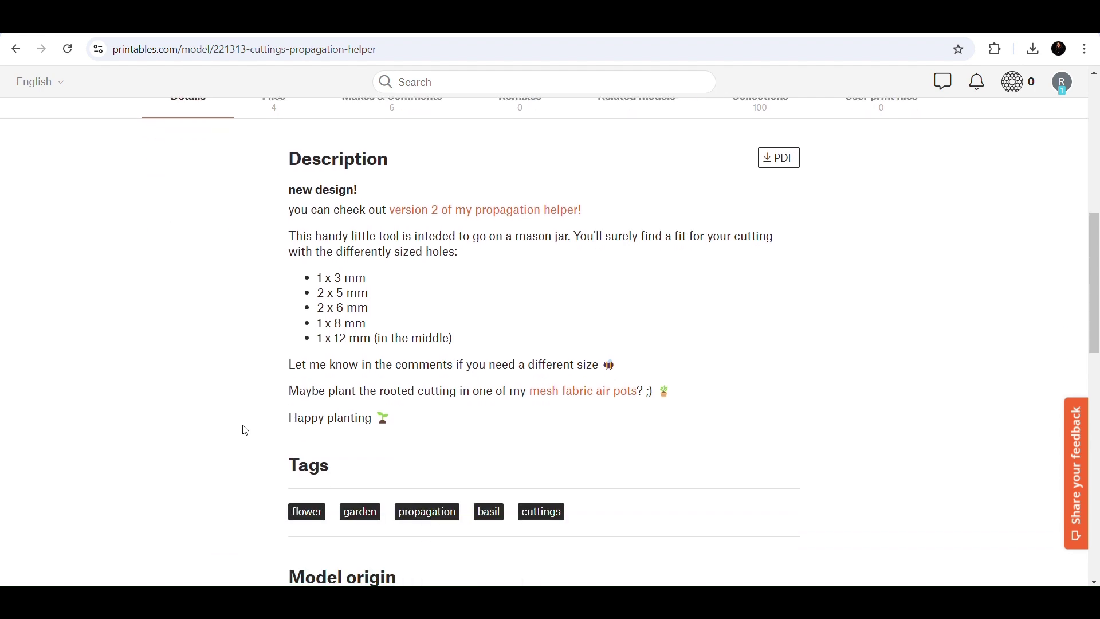
{"action": "scroll", "coordinate": [241, 428], "scroll_direction": "up", "scroll_amount": 5}
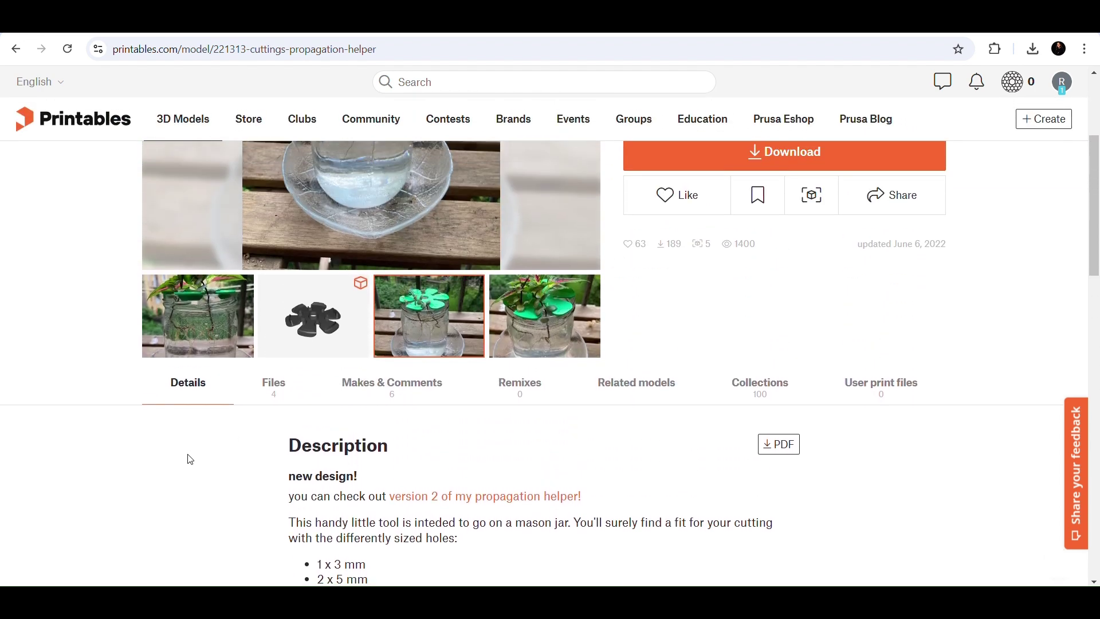
{"action": "scroll", "coordinate": [187, 456], "scroll_direction": "up", "scroll_amount": 1}
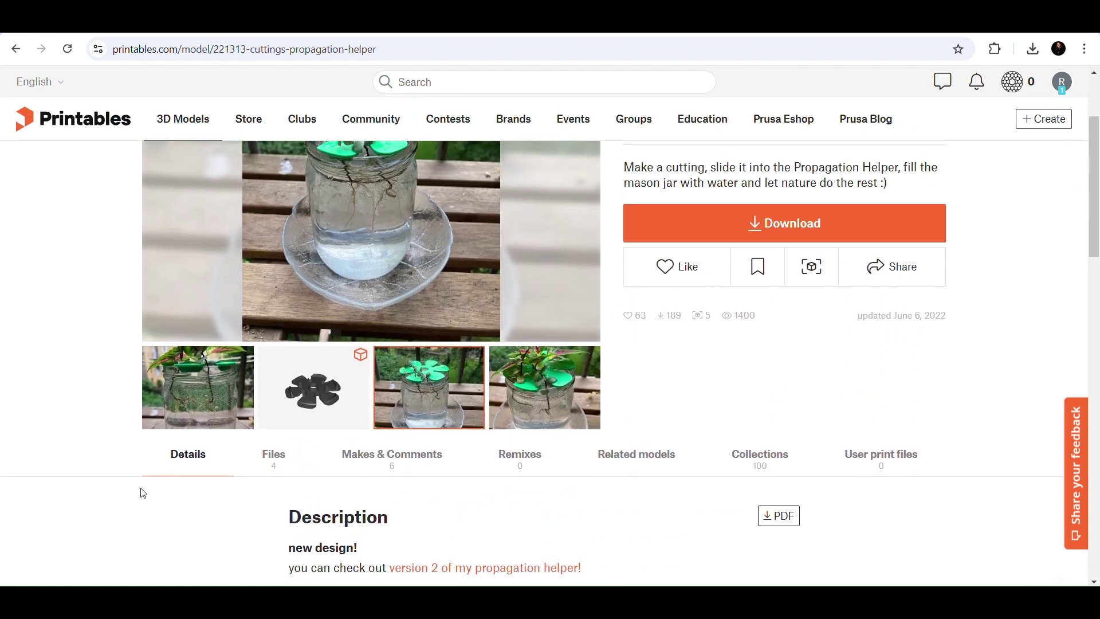
Download V2 Propagation Flower with ribs.stl from the Files list, then minimize Chrome to the desktop
{"action": "left_click", "coordinate": [270, 466]}
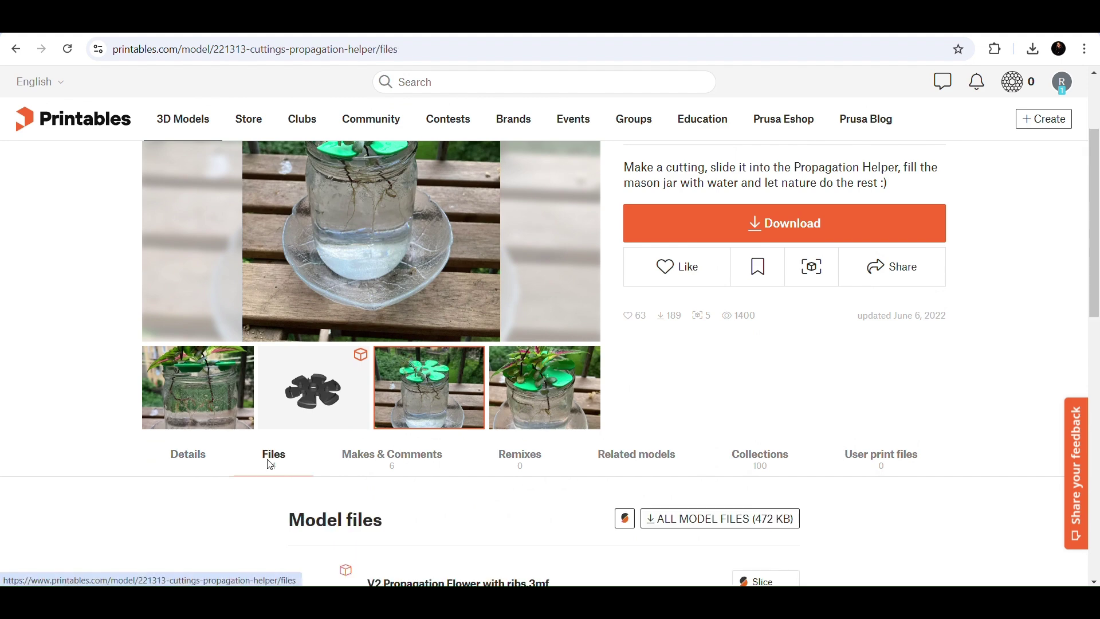
{"action": "scroll", "coordinate": [357, 494], "scroll_direction": "down", "scroll_amount": 3}
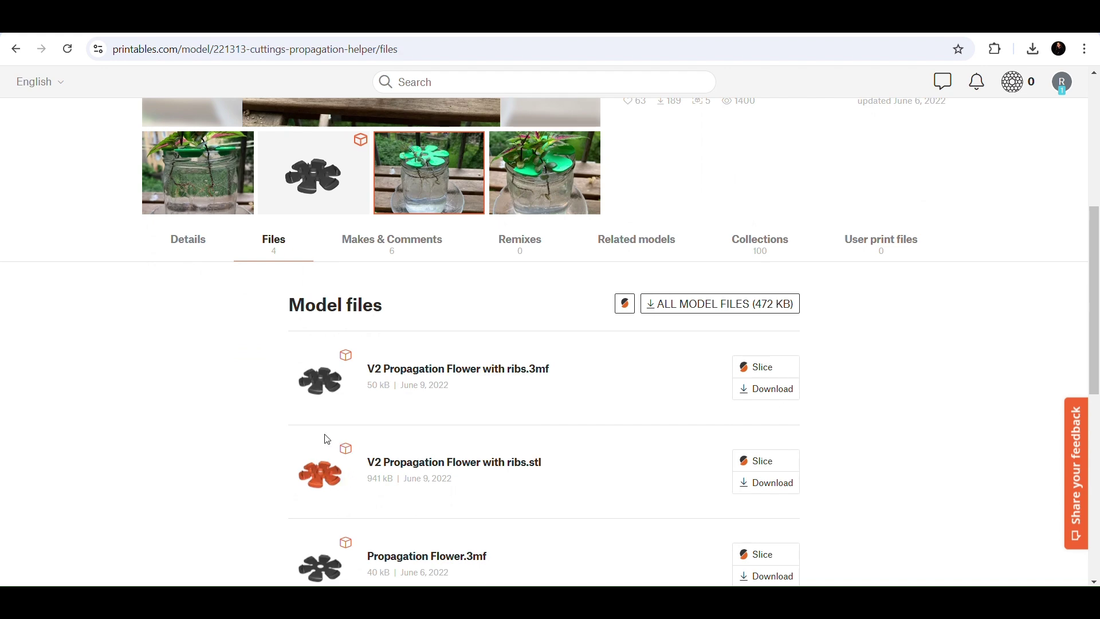
{"action": "scroll", "coordinate": [269, 375], "scroll_direction": "down", "scroll_amount": 2}
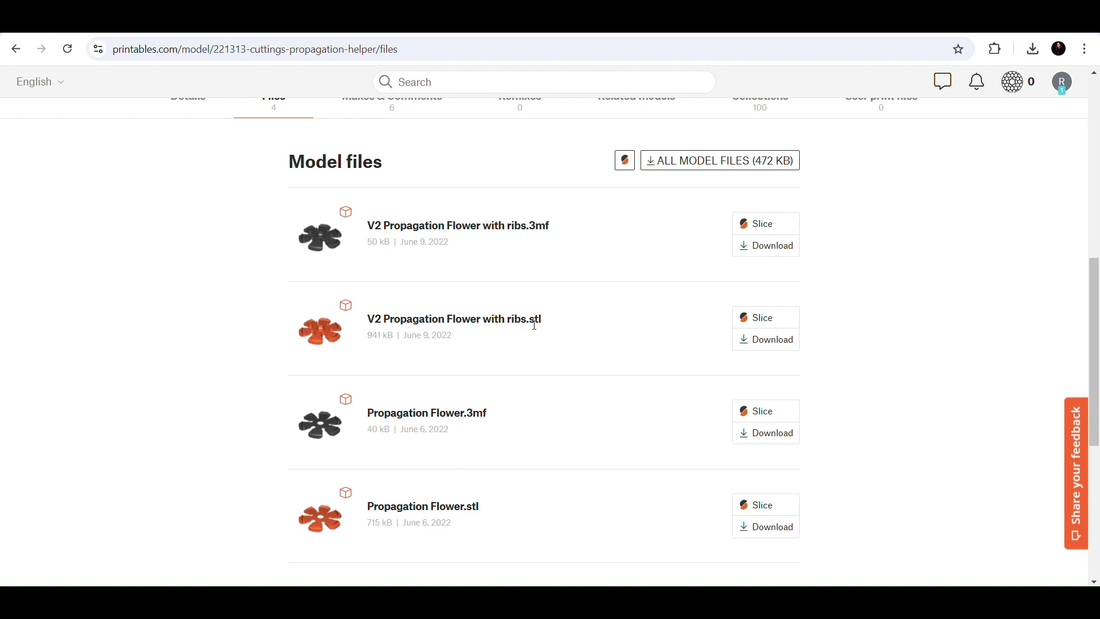
{"action": "left_click", "coordinate": [749, 343]}
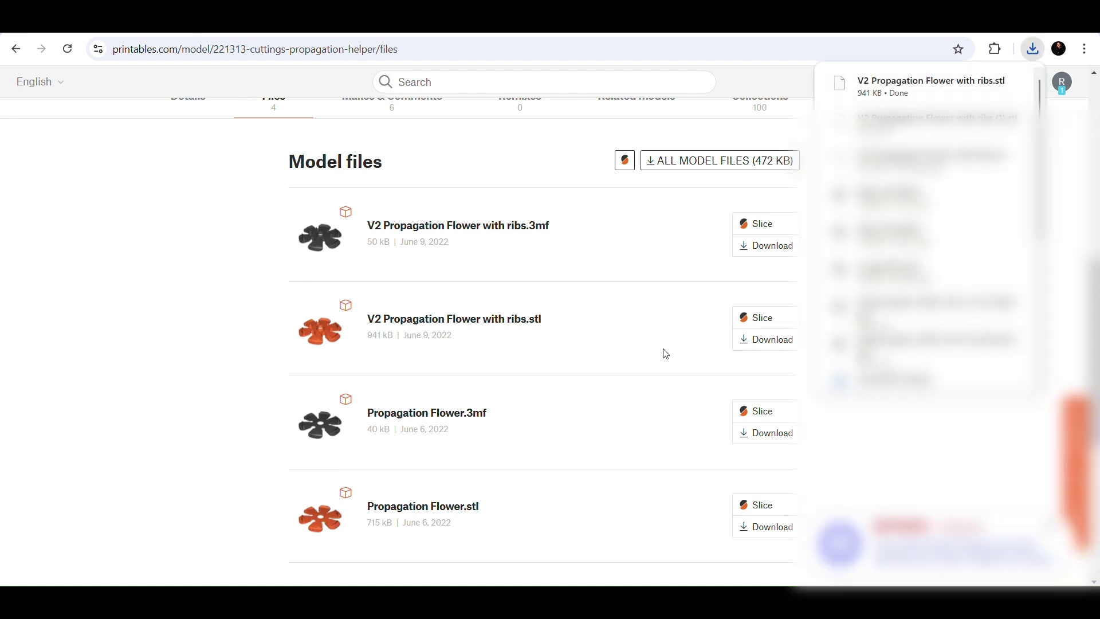
{"action": "left_click", "coordinate": [129, 326]}
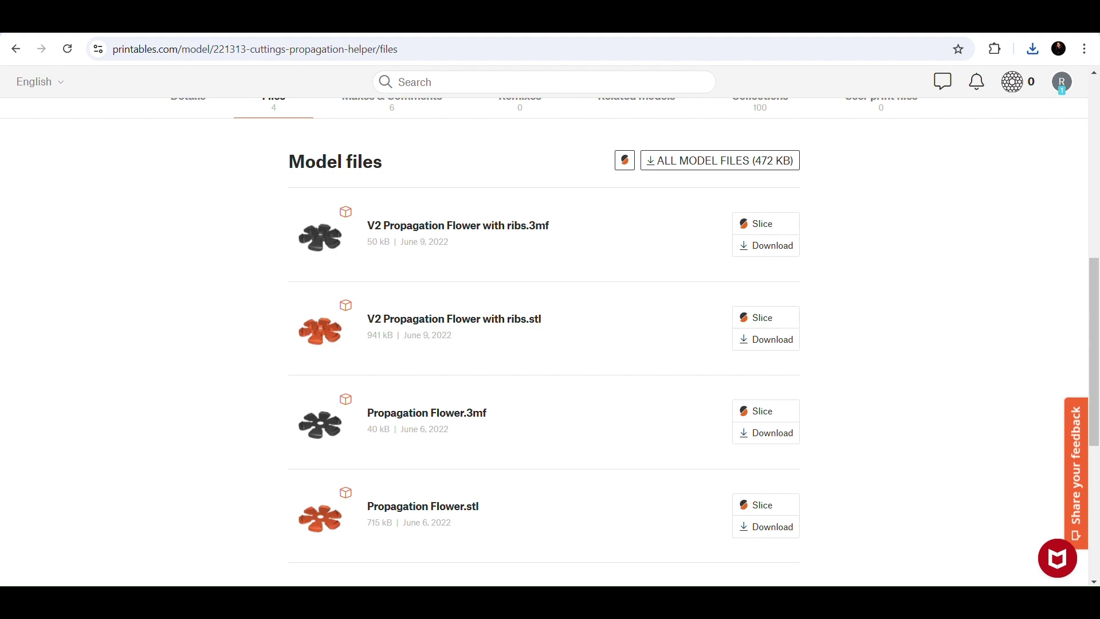
{"action": "key", "text": "super+d"}
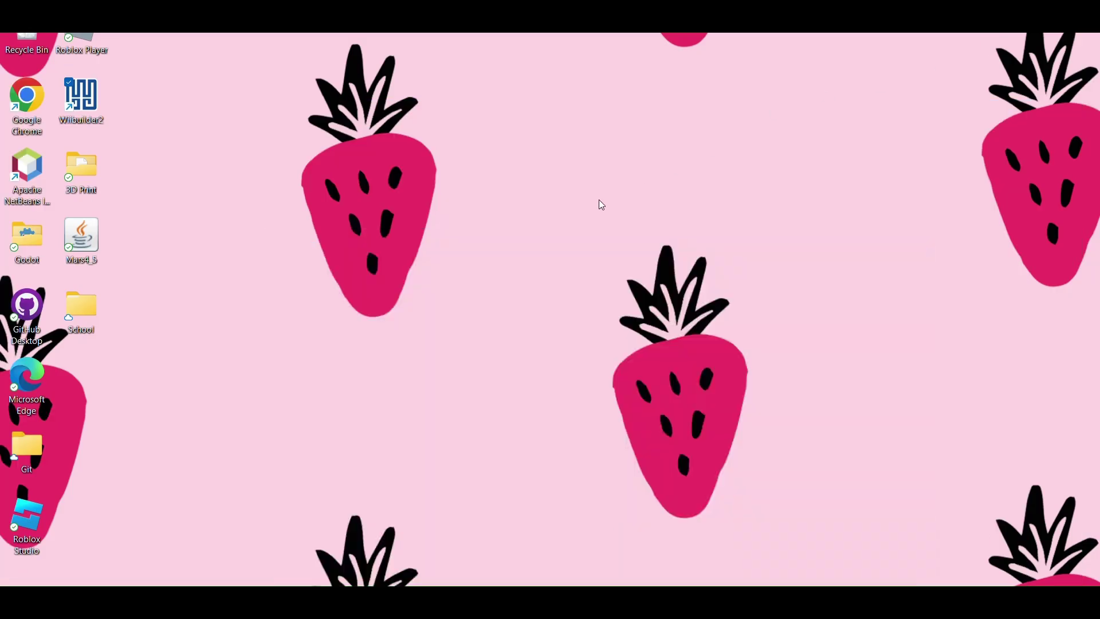
Launch Wiibuilder and open V2 Propagation Flower with ribs.stl from the Downloads folder
{"action": "double_click", "coordinate": [81, 97]}
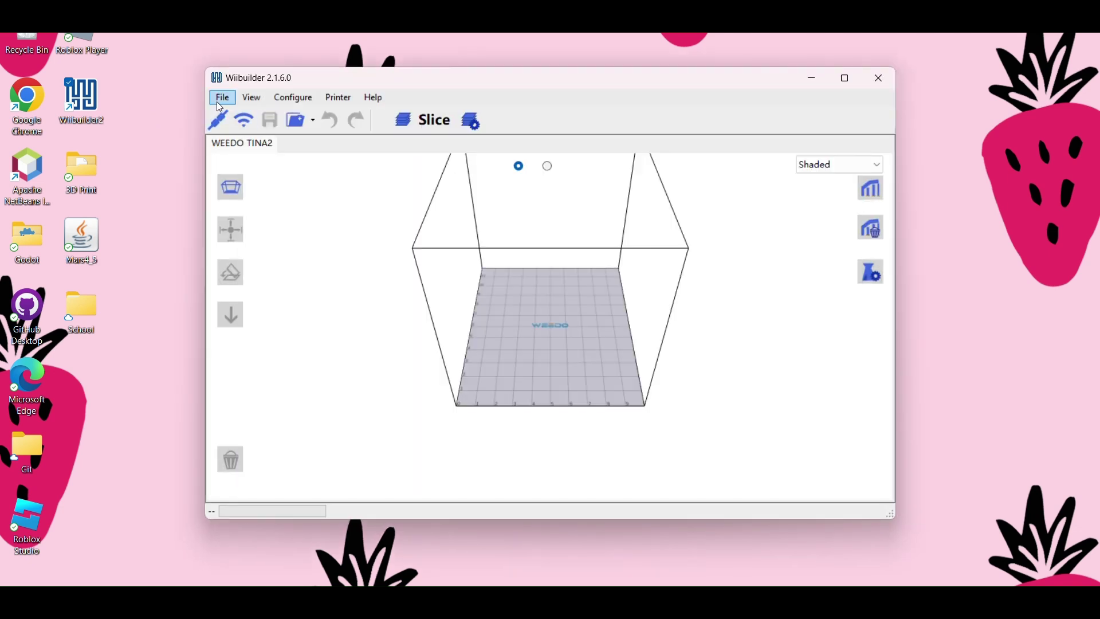
{"action": "left_click", "coordinate": [219, 102]}
{"action": "left_click", "coordinate": [226, 114]}
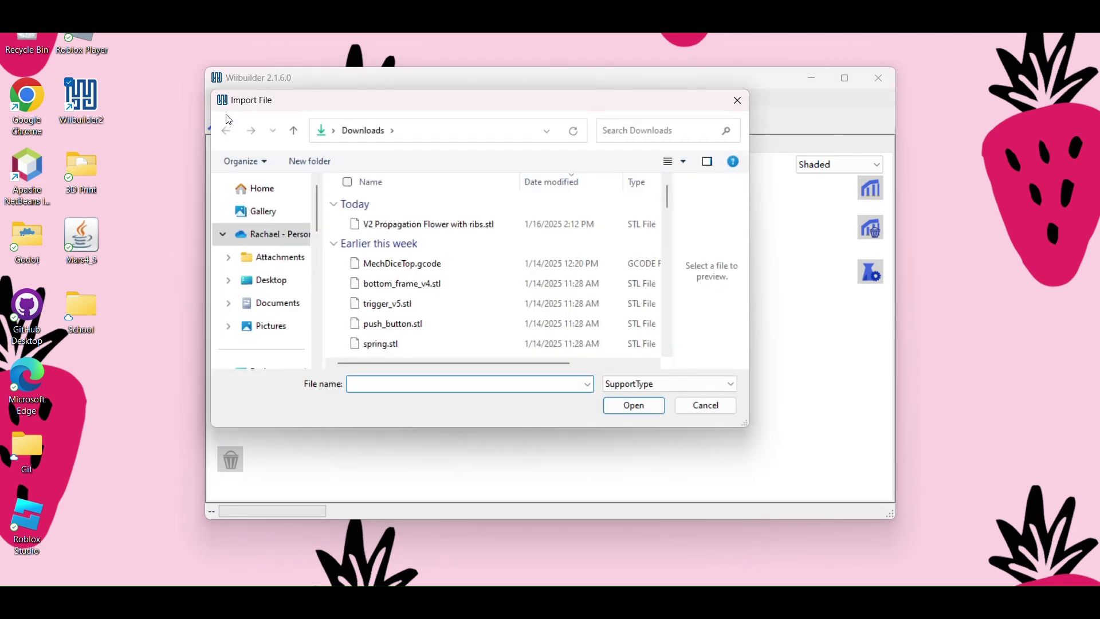
{"action": "scroll", "coordinate": [261, 269], "scroll_direction": "down", "scroll_amount": 3}
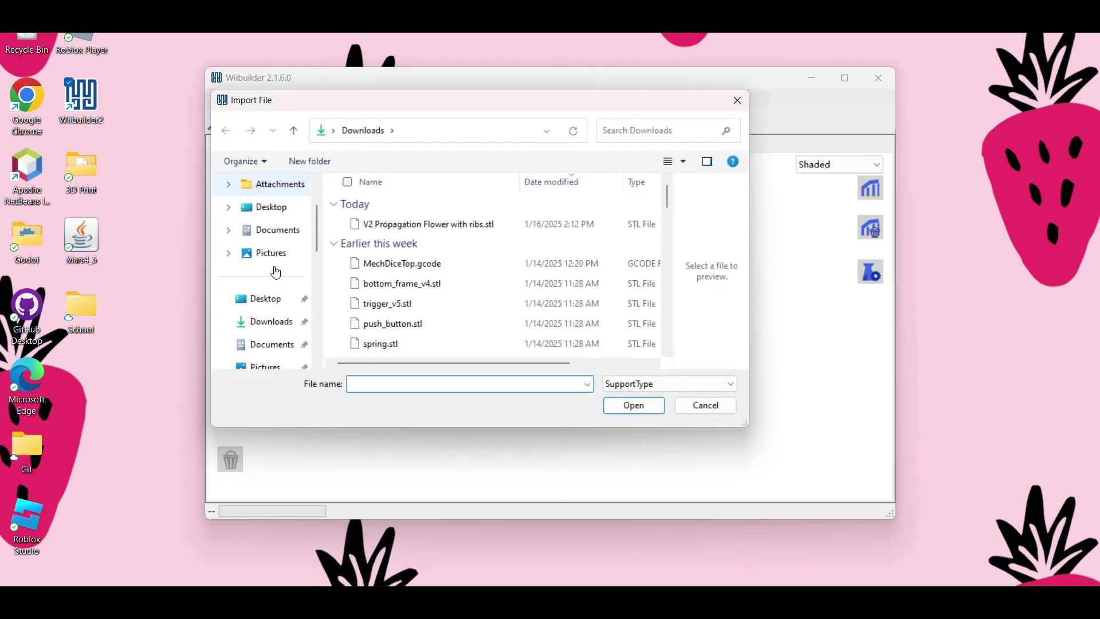
{"action": "left_click", "coordinate": [276, 331]}
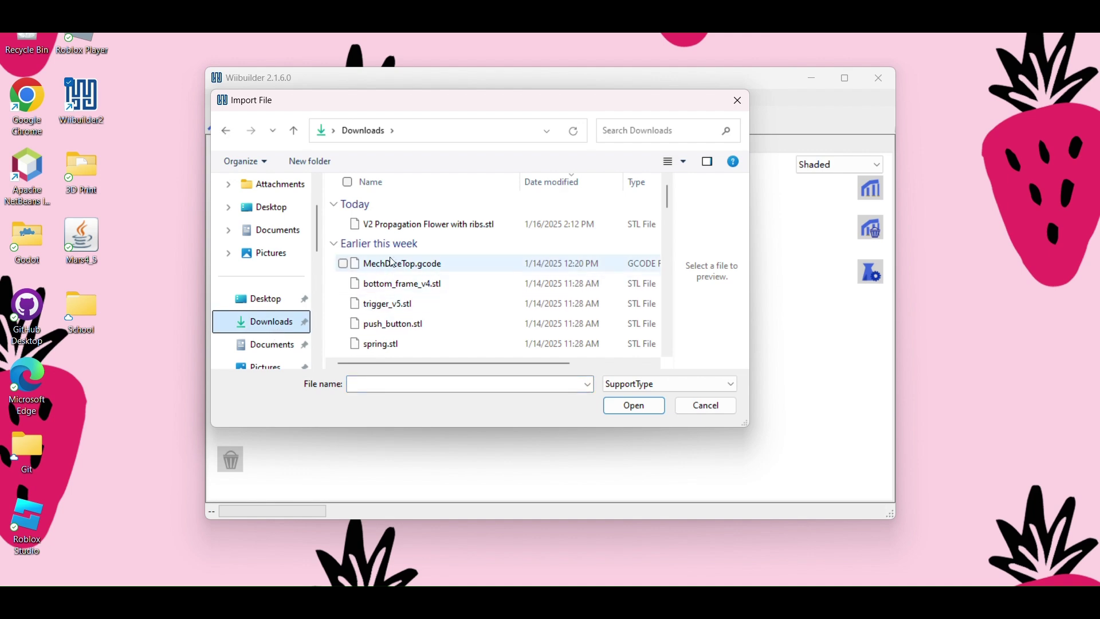
{"action": "left_click", "coordinate": [400, 225]}
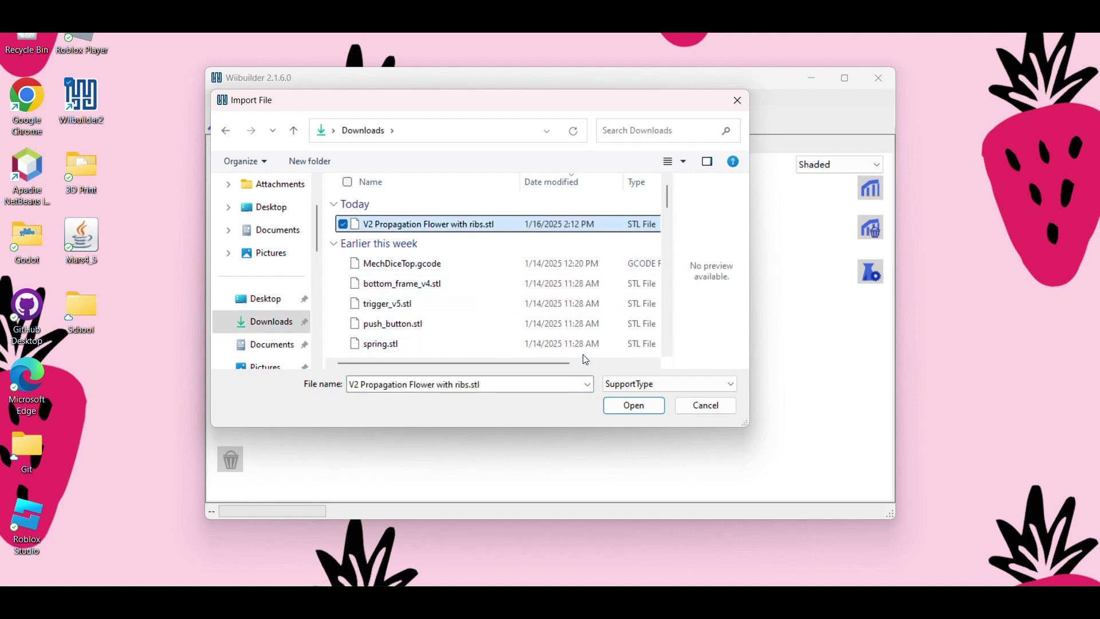
{"action": "left_click", "coordinate": [617, 405]}
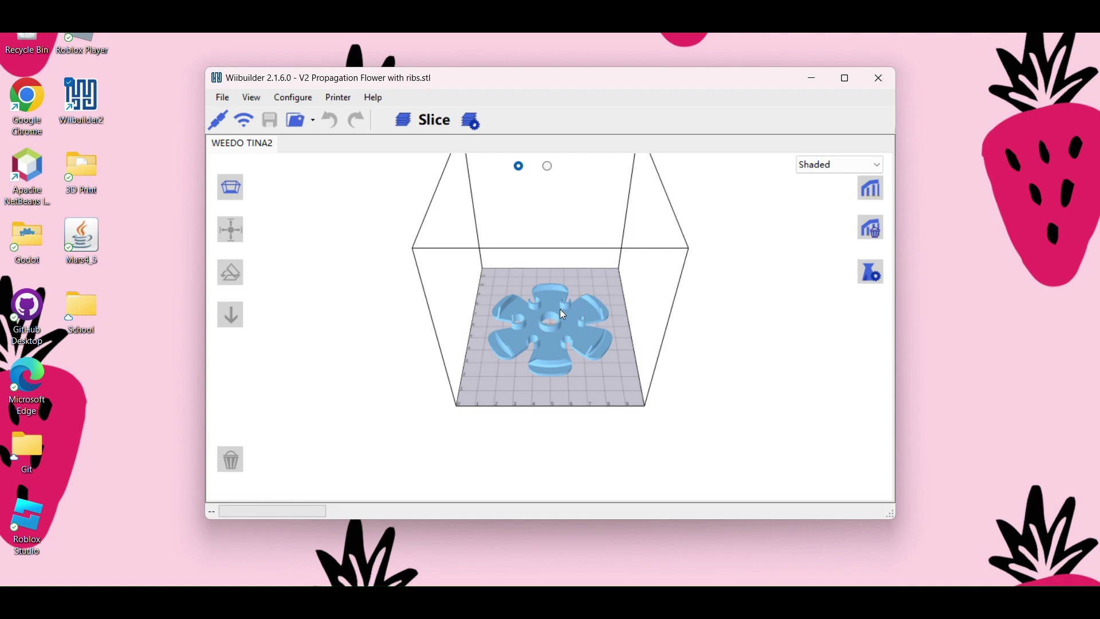
Select the flower and drag a corner handle to scale it to 72.07 × 76.00 mm
{"action": "left_click", "coordinate": [578, 353]}
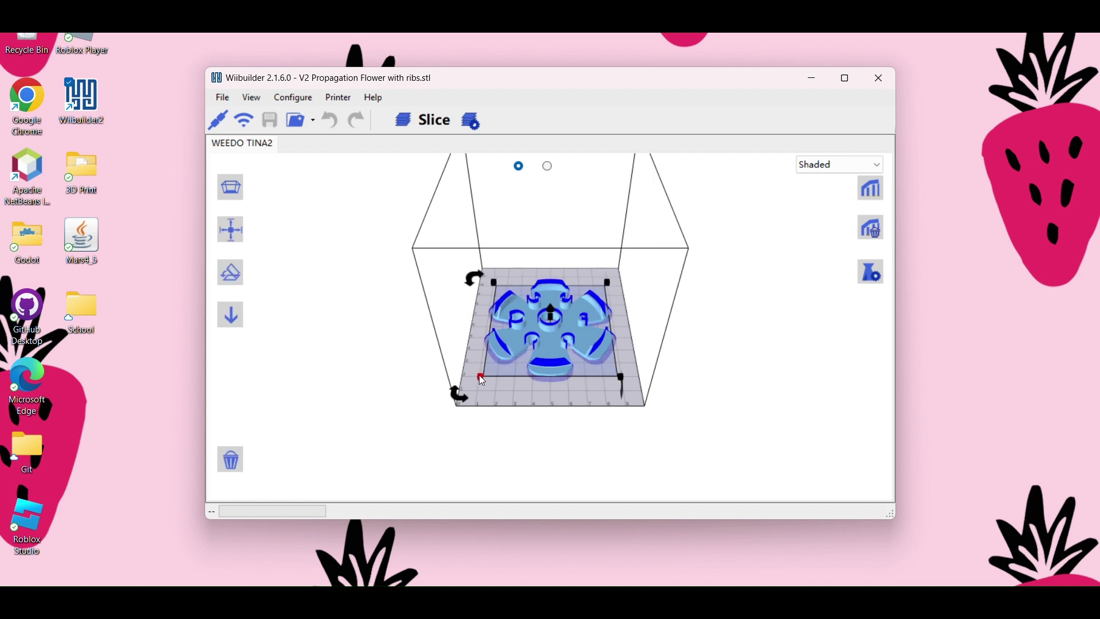
{"action": "mouse_move", "coordinate": [482, 379]}
{"action": "left_mouse_down"}
{"action": "mouse_move", "coordinate": [521, 353]}
{"action": "mouse_move", "coordinate": [491, 371]}
{"action": "left_mouse_up"}
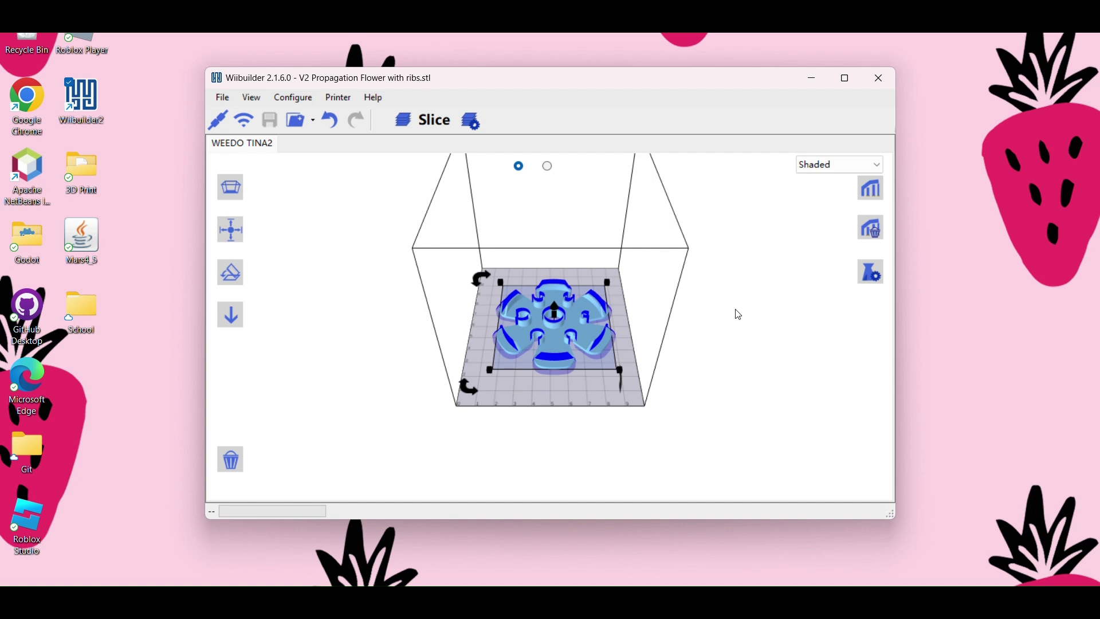
Undo the resize and land the flower flat on the TINA2 plate, checking it from tilted views
{"action": "key", "text": "ctrl+z"}
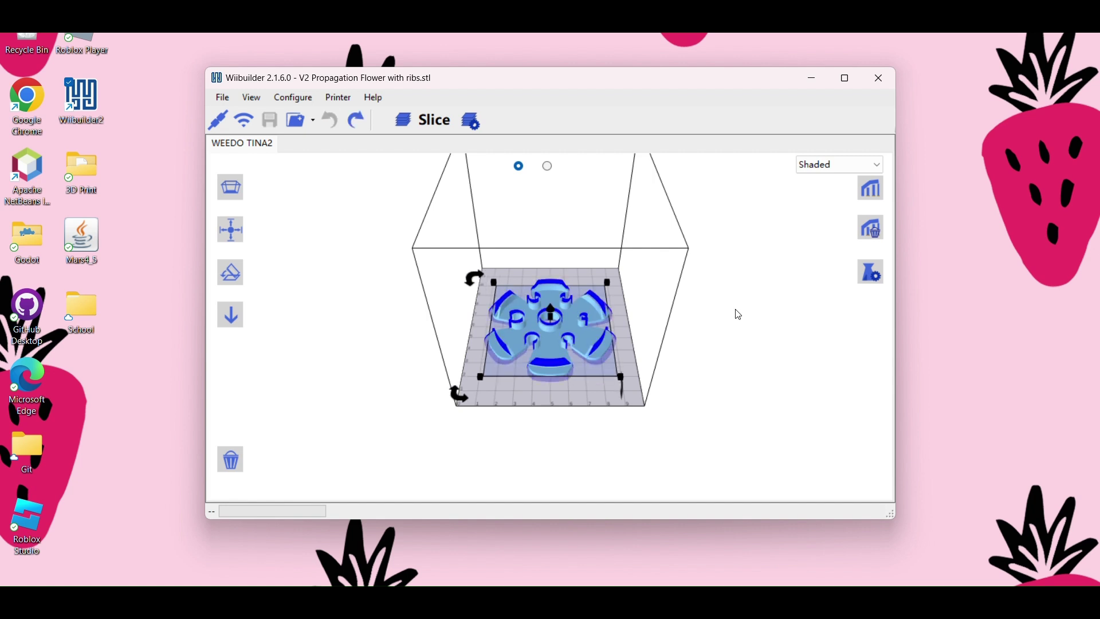
{"action": "left_click", "coordinate": [788, 335]}
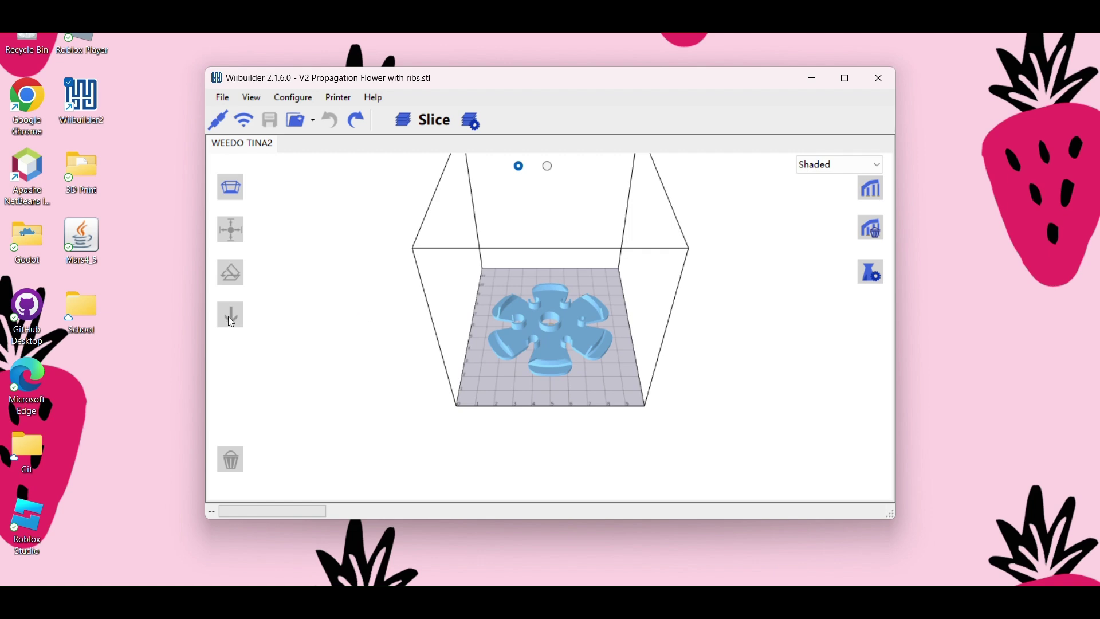
{"action": "left_click", "coordinate": [560, 358]}
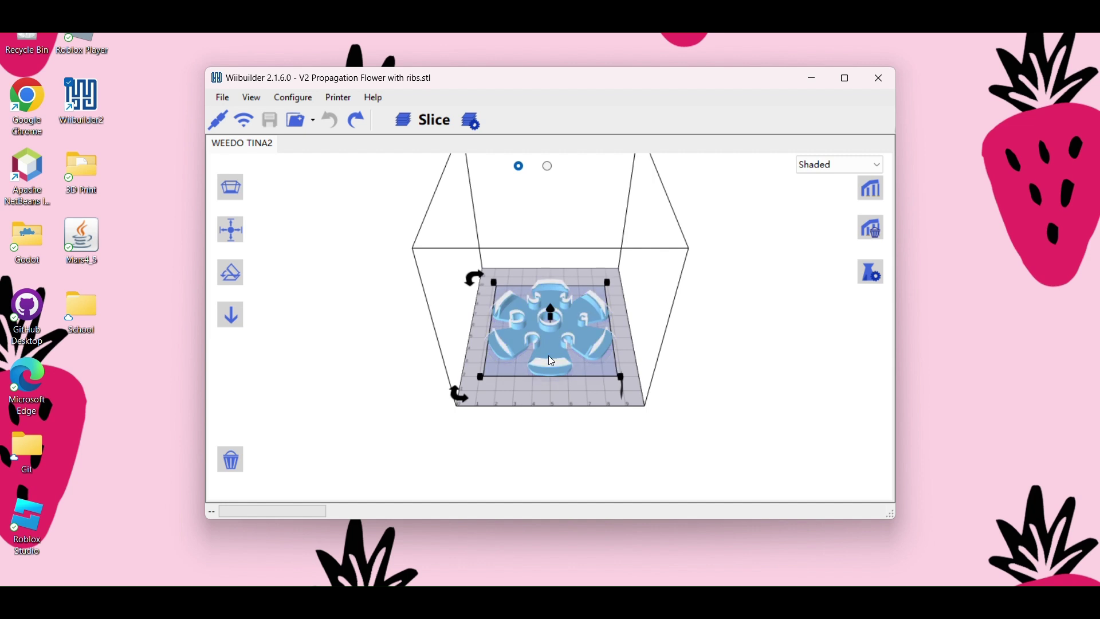
{"action": "left_click", "coordinate": [232, 316]}
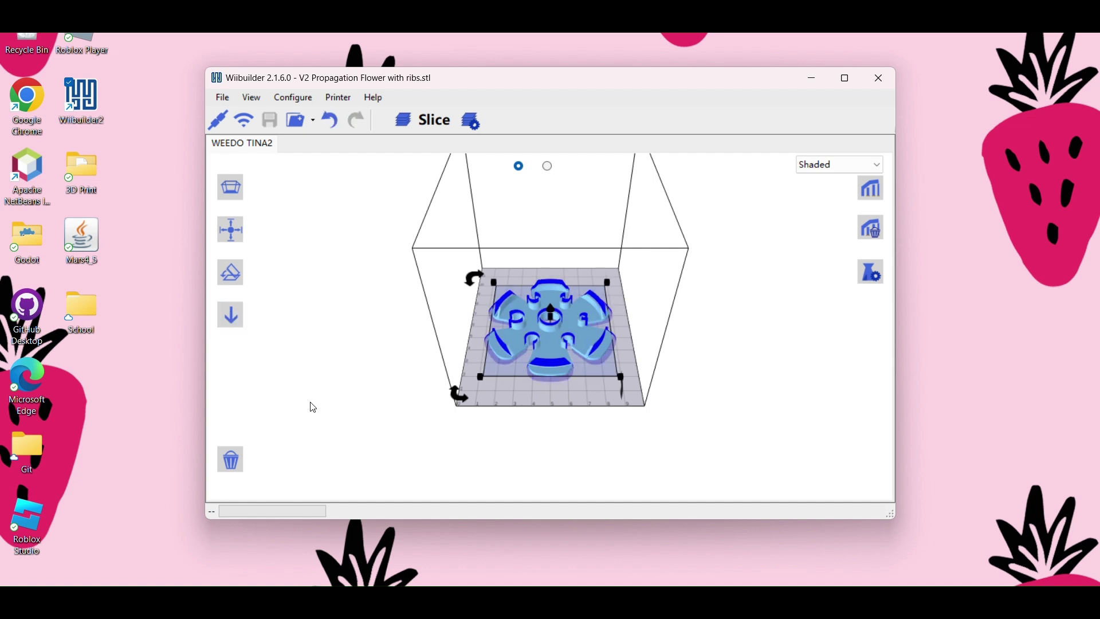
{"action": "left_click_drag", "start_coordinate": [312, 405], "coordinate": [313, 326]}
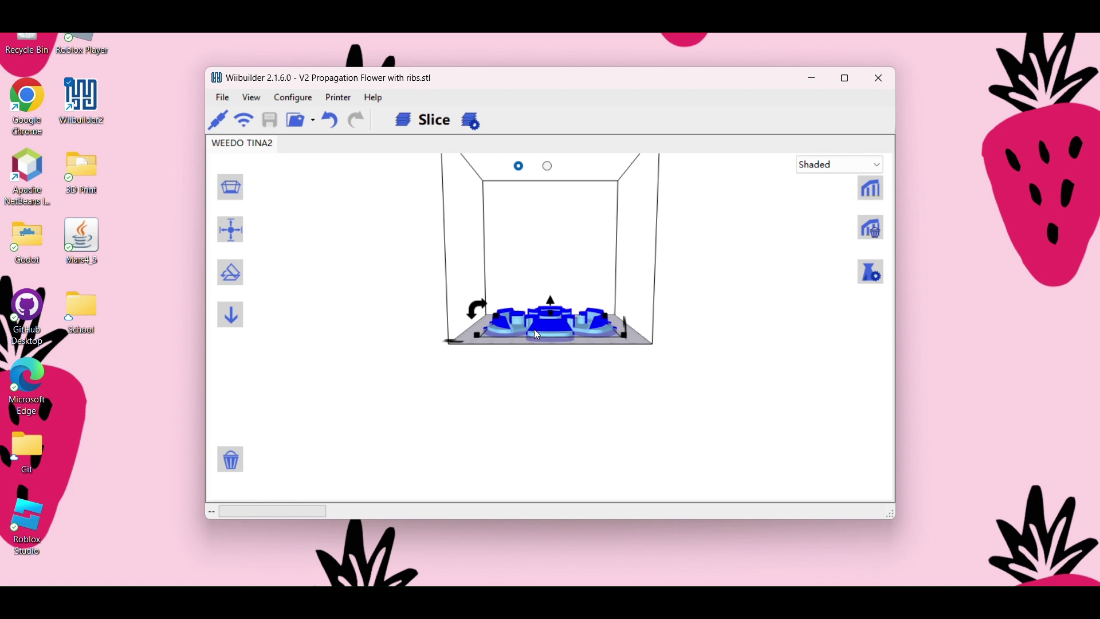
{"action": "left_click", "coordinate": [546, 360]}
{"action": "left_click_drag", "start_coordinate": [544, 356], "coordinate": [545, 449]}
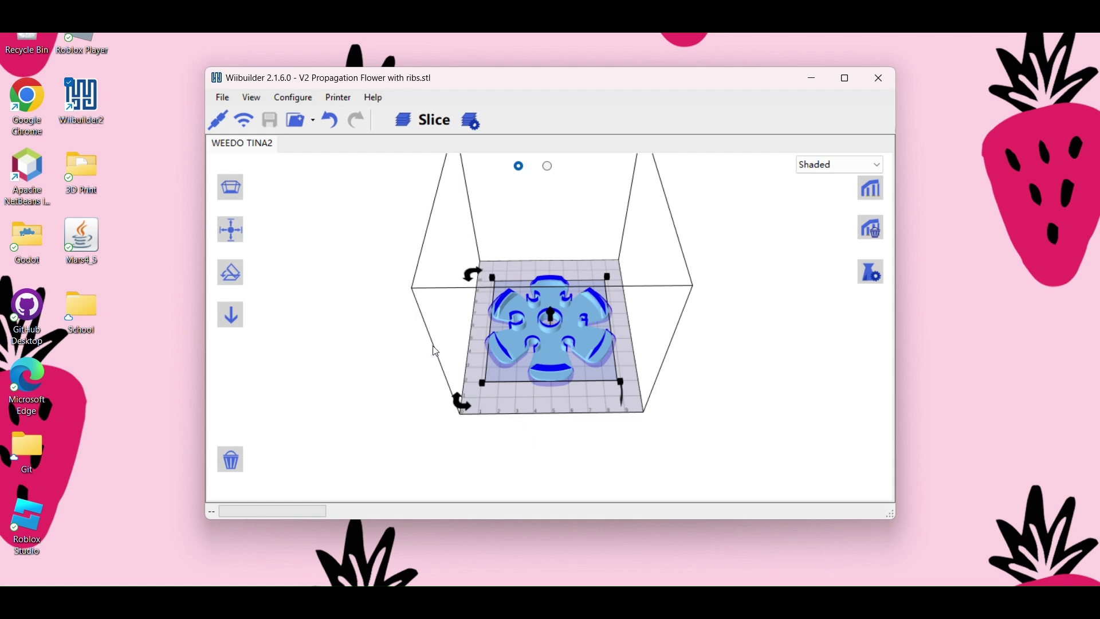
In Slicing Settings, change Adhesion from Raft to None and Support from Everywhere to None
{"action": "left_click", "coordinate": [472, 121]}
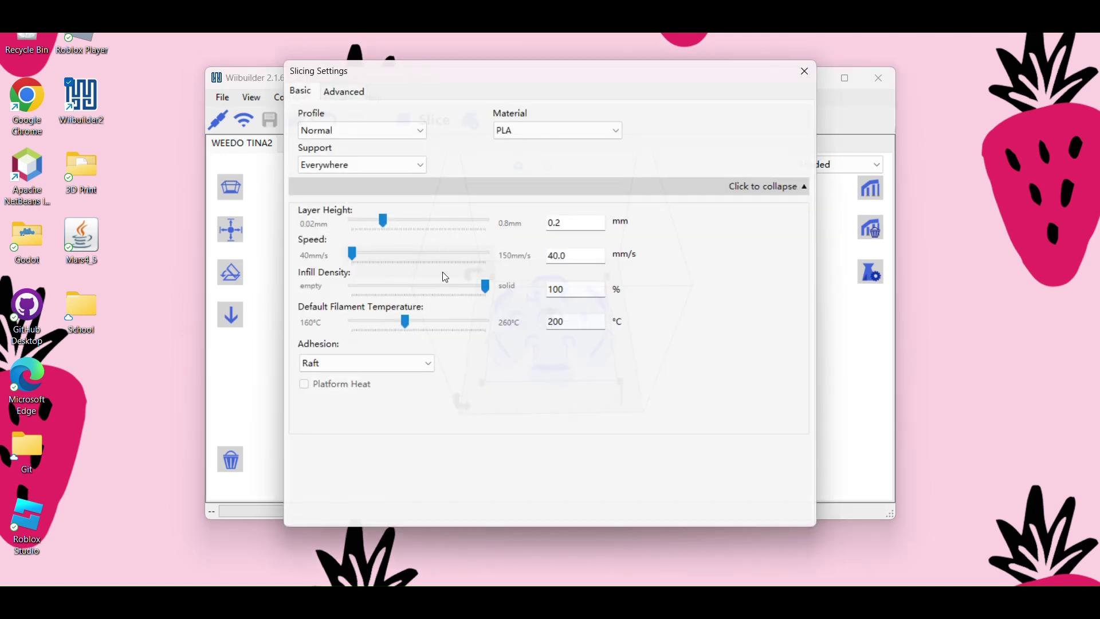
{"action": "left_click", "coordinate": [414, 363]}
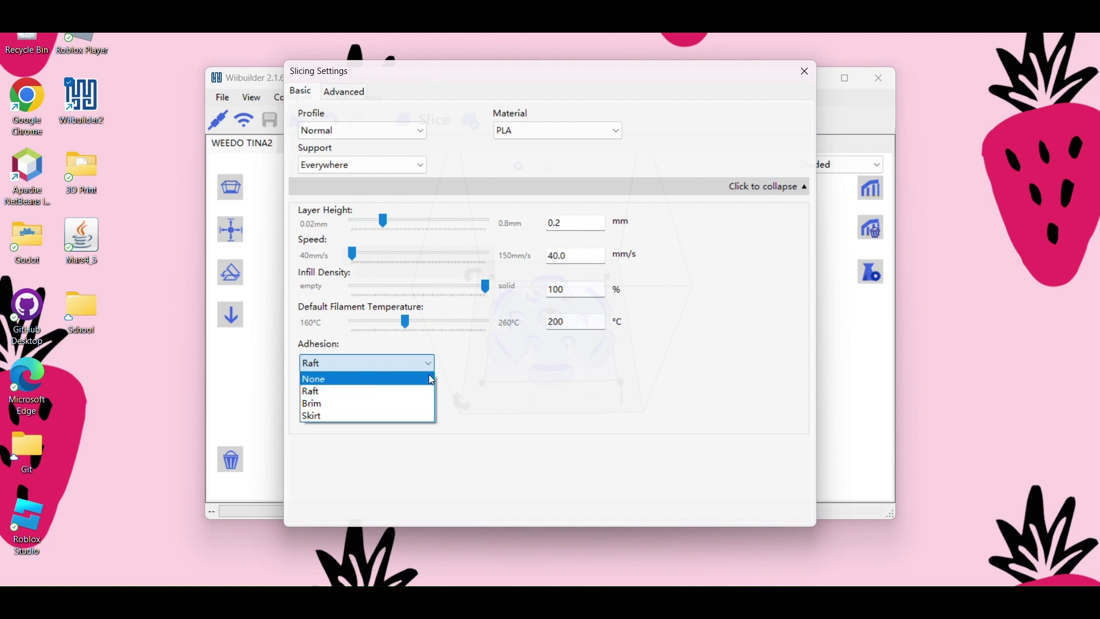
{"action": "left_click", "coordinate": [429, 376]}
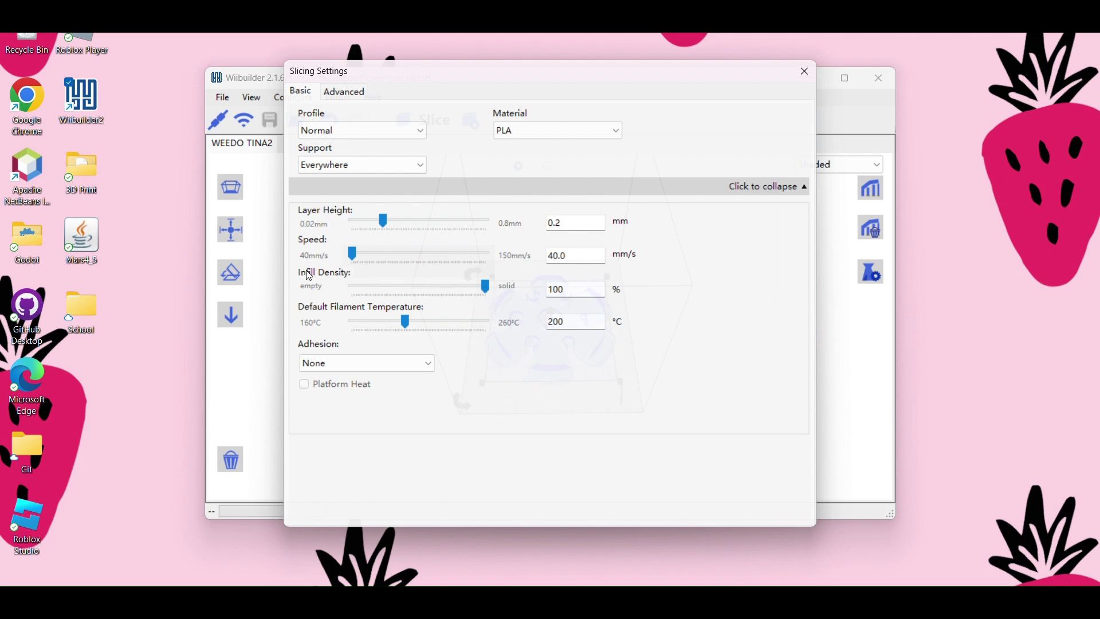
{"action": "mouse_move", "coordinate": [349, 267]}
{"action": "left_click", "coordinate": [324, 164]}
{"action": "left_click", "coordinate": [342, 181]}
{"action": "left_click", "coordinate": [804, 73]}
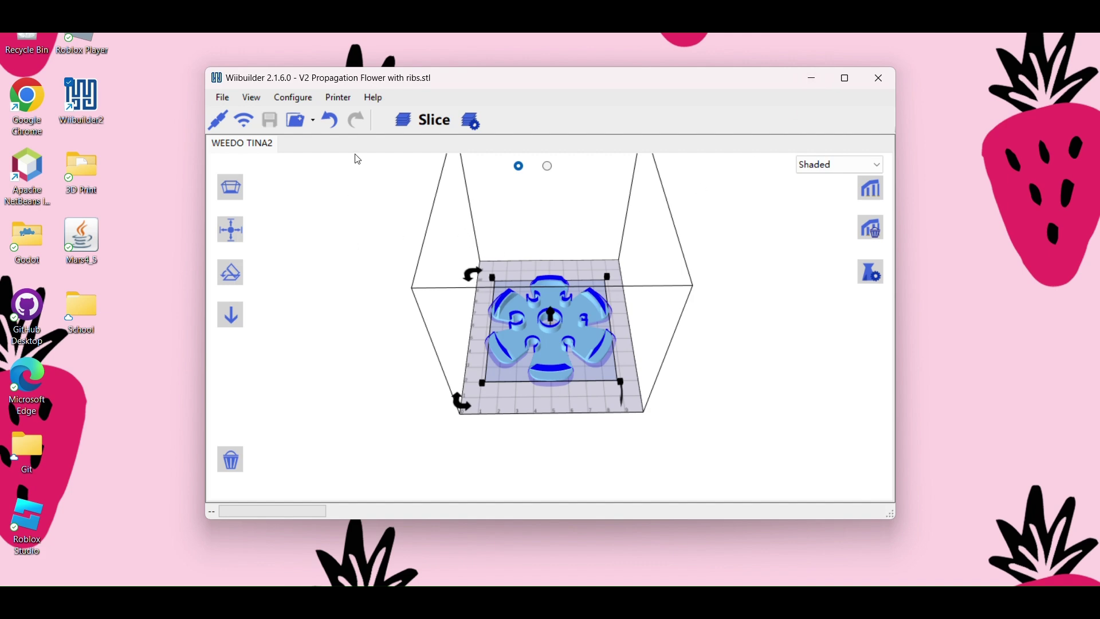
Slice the flower (1 h 23 min, 11.03 g), inspect the toolpaths, and return to Shaded view
{"action": "left_click", "coordinate": [411, 122]}
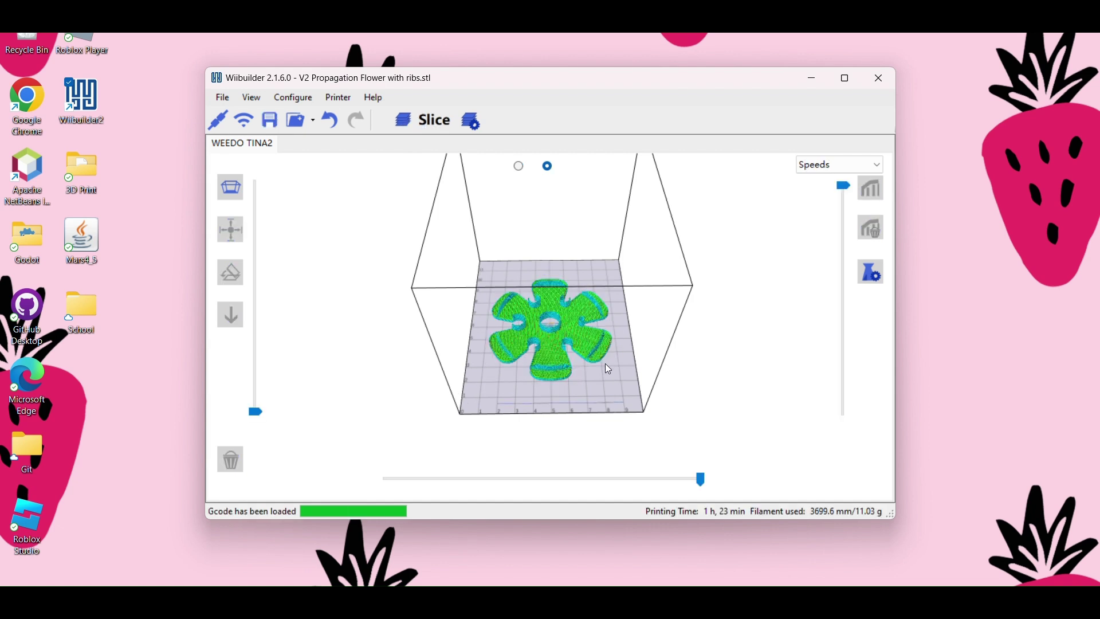
{"action": "mouse_move", "coordinate": [614, 377]}
{"action": "left_mouse_down"}
{"action": "mouse_move", "coordinate": [638, 284]}
{"action": "mouse_move", "coordinate": [593, 318]}
{"action": "mouse_move", "coordinate": [600, 367]}
{"action": "mouse_move", "coordinate": [617, 395]}
{"action": "mouse_move", "coordinate": [616, 367]}
{"action": "left_mouse_up"}
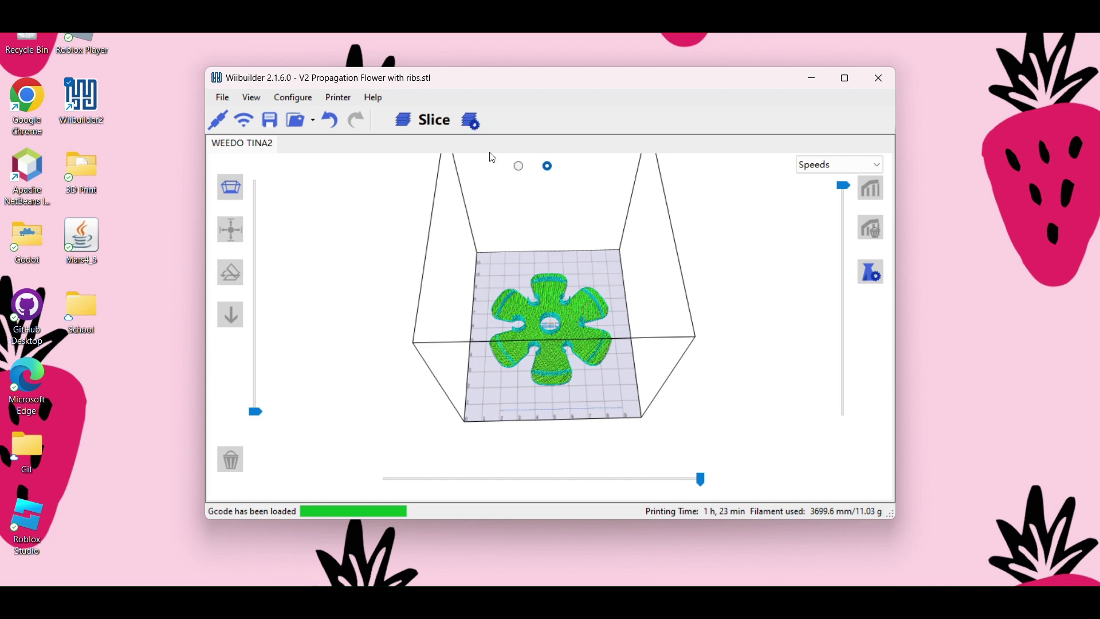
{"action": "left_click", "coordinate": [520, 167]}
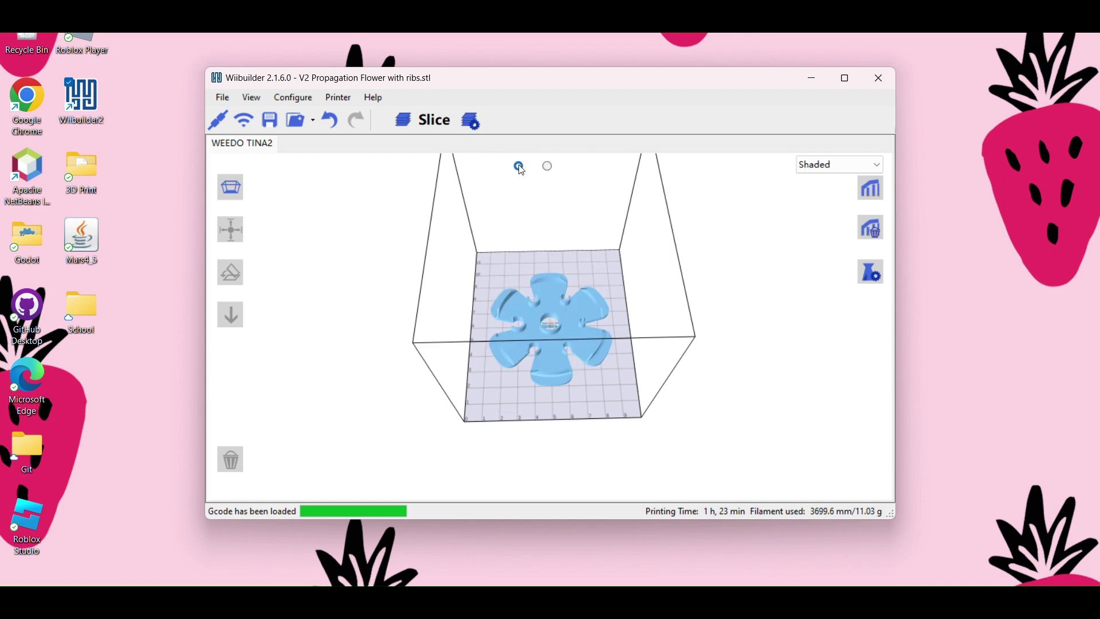
Switch Adhesion to Raft and re-slice, giving 1 h 42 min and 17.24 g of filament
{"action": "left_click", "coordinate": [545, 353]}
{"action": "left_click", "coordinate": [466, 119]}
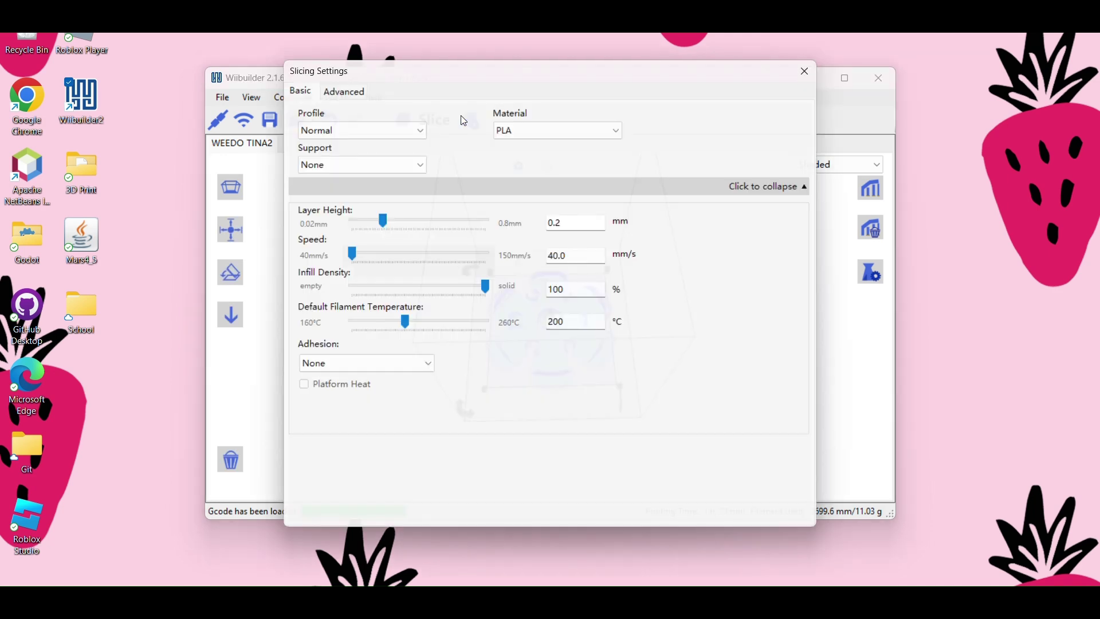
{"action": "left_click", "coordinate": [390, 367]}
{"action": "left_click", "coordinate": [392, 390]}
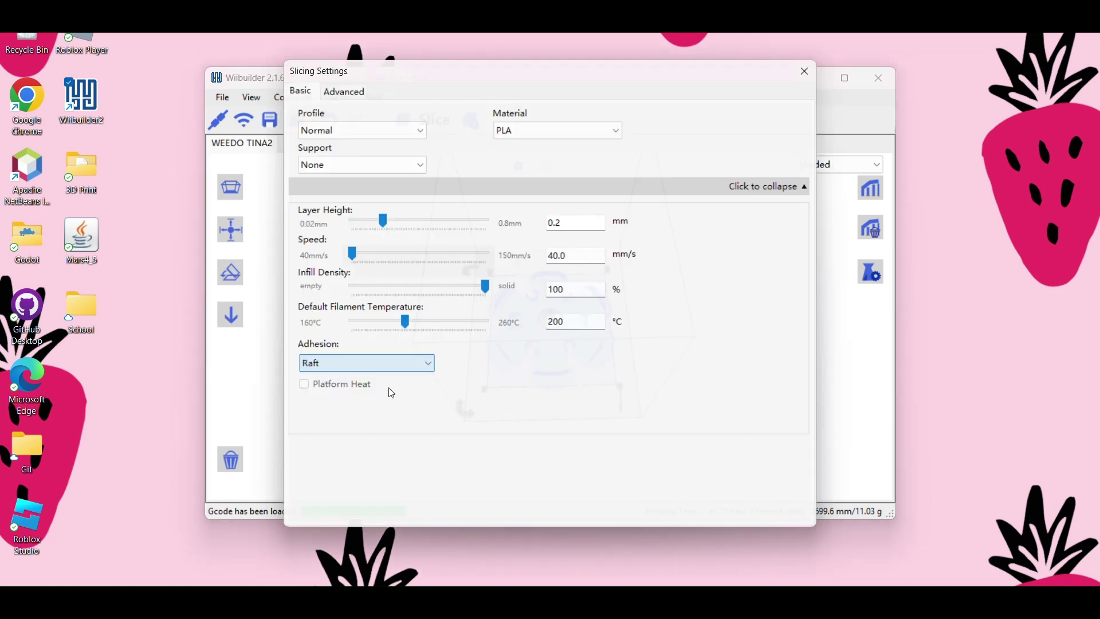
{"action": "left_click", "coordinate": [805, 71]}
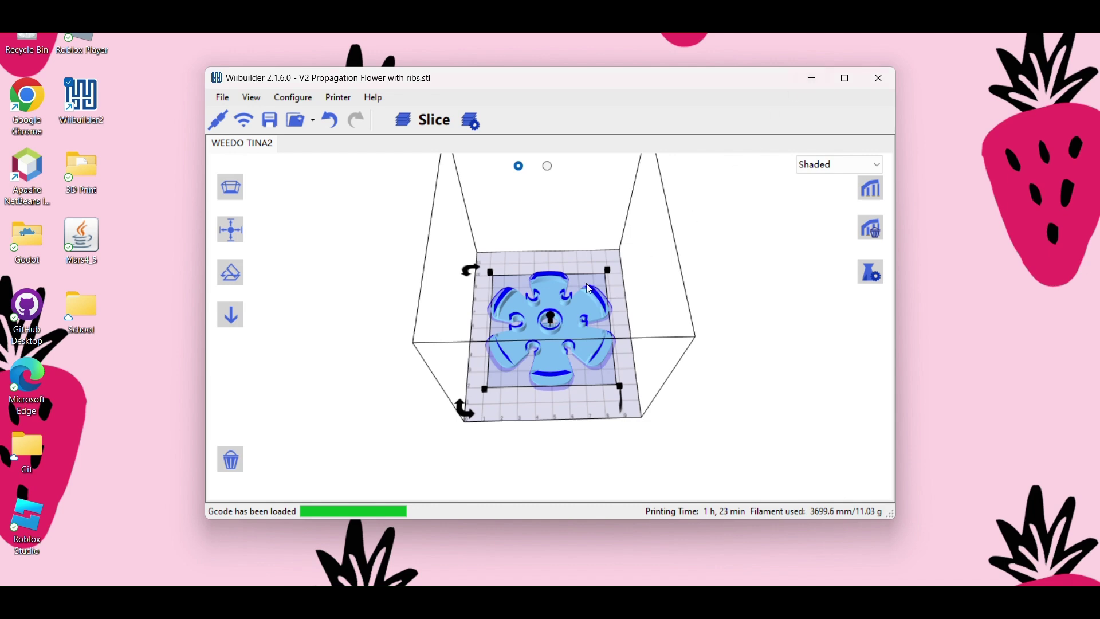
{"action": "left_click", "coordinate": [433, 119]}
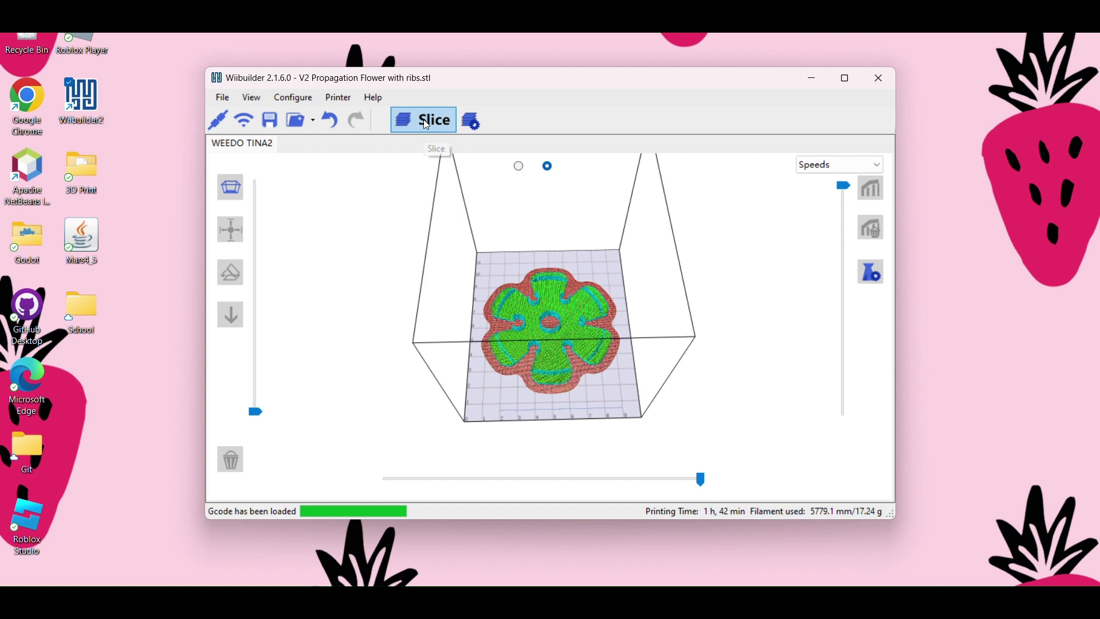
{"action": "left_click", "coordinate": [518, 166]}
Set Adhesion back to None and re-slice for 1 h 23 min and 3699.6 mm/11.03 g
{"action": "left_click", "coordinate": [473, 121]}
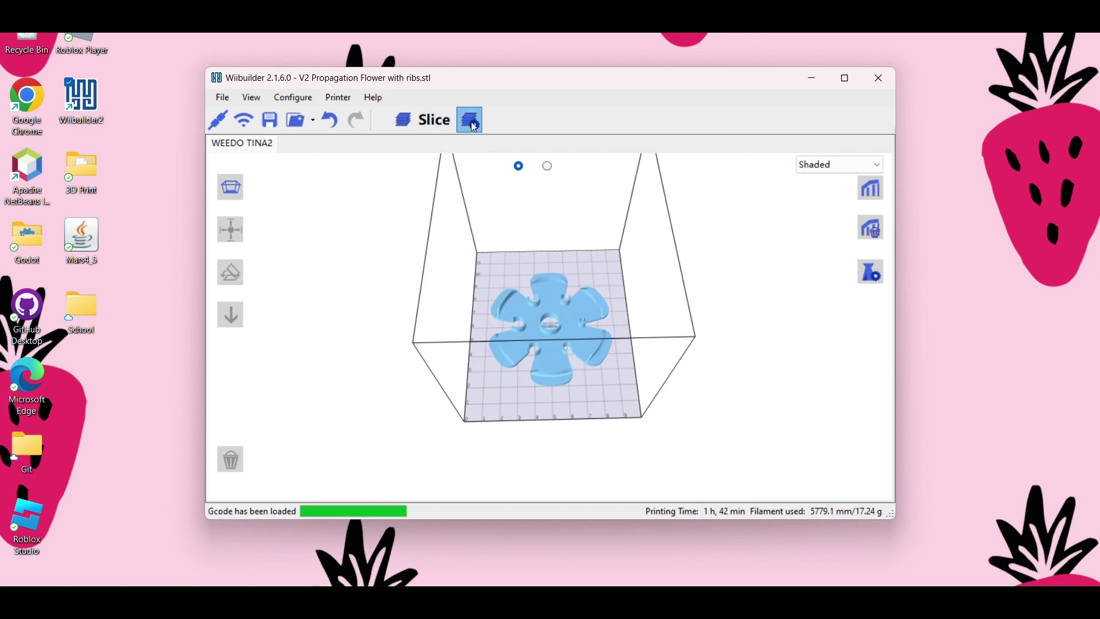
{"action": "left_click", "coordinate": [384, 360]}
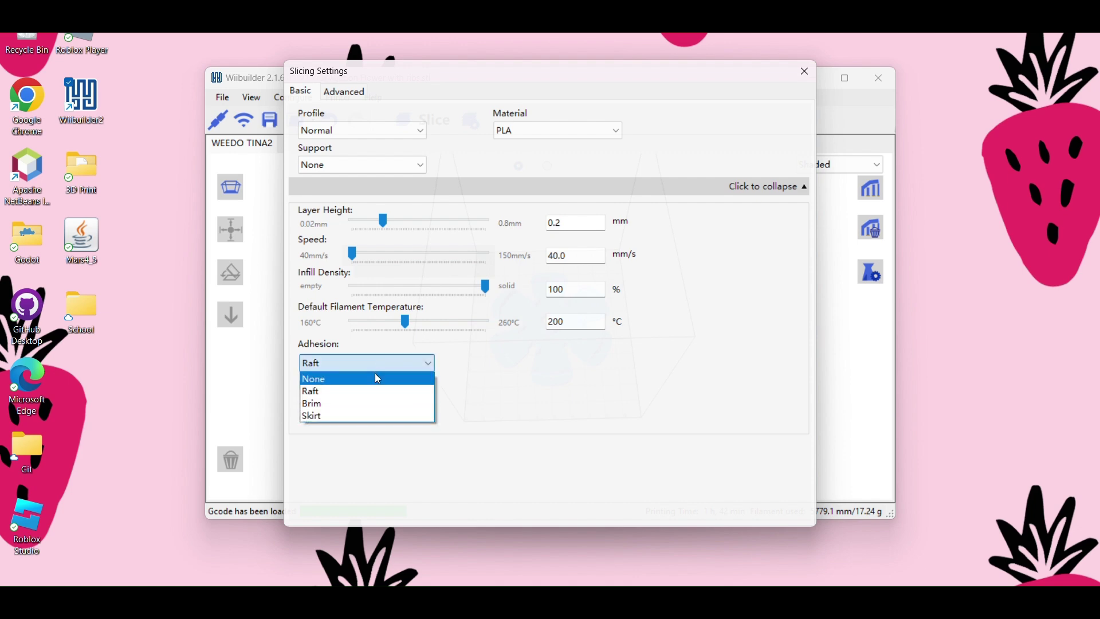
{"action": "left_click", "coordinate": [375, 373]}
{"action": "left_click", "coordinate": [804, 71]}
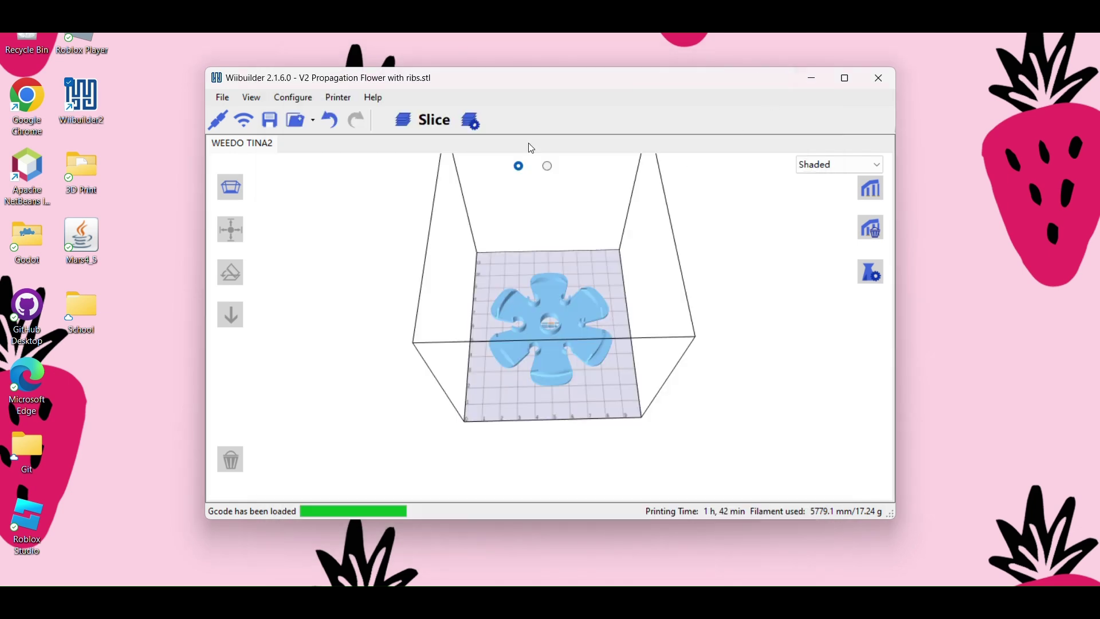
{"action": "left_click", "coordinate": [417, 122]}
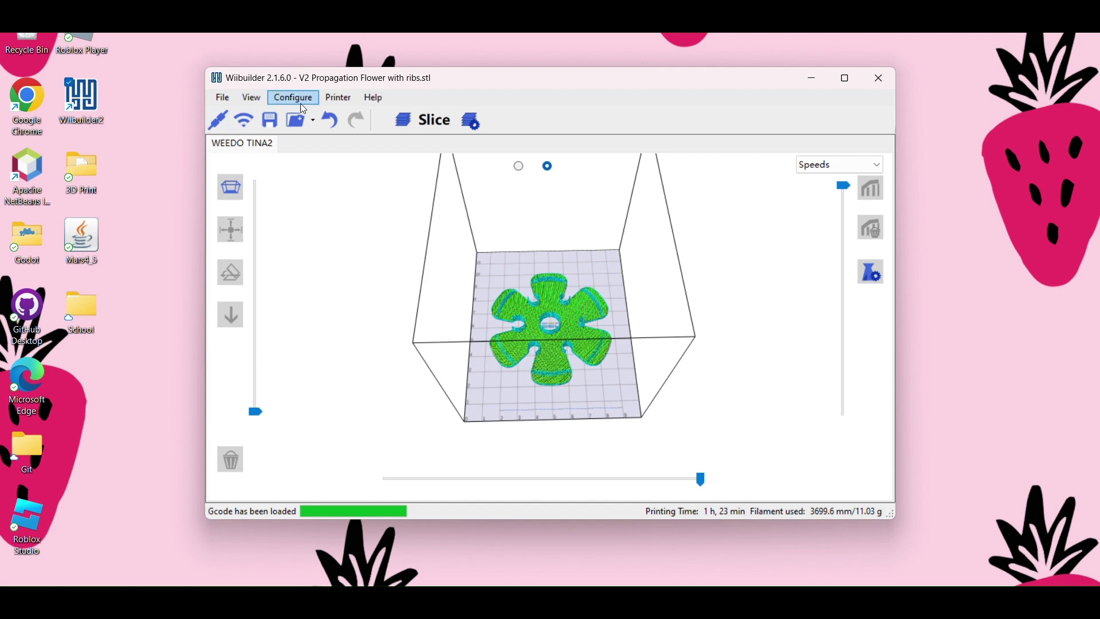
Save the G-code as 'V2 Propagation Flower with ribs' to the WEEDO (D:) SD card
{"action": "left_click", "coordinate": [269, 120]}
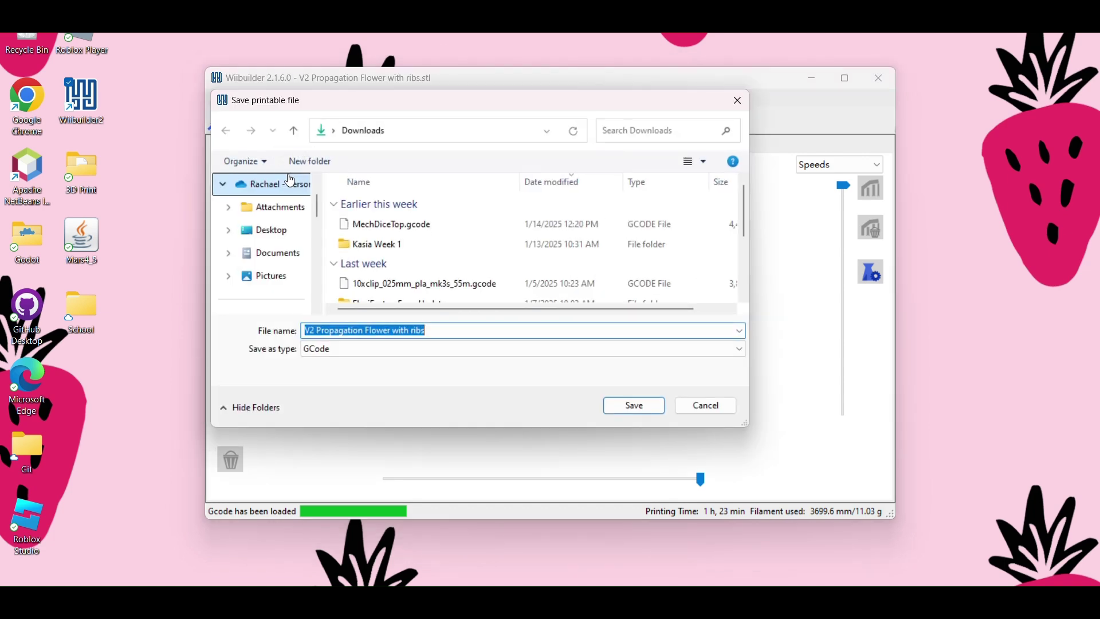
{"action": "scroll", "coordinate": [281, 255], "scroll_direction": "down", "scroll_amount": 10}
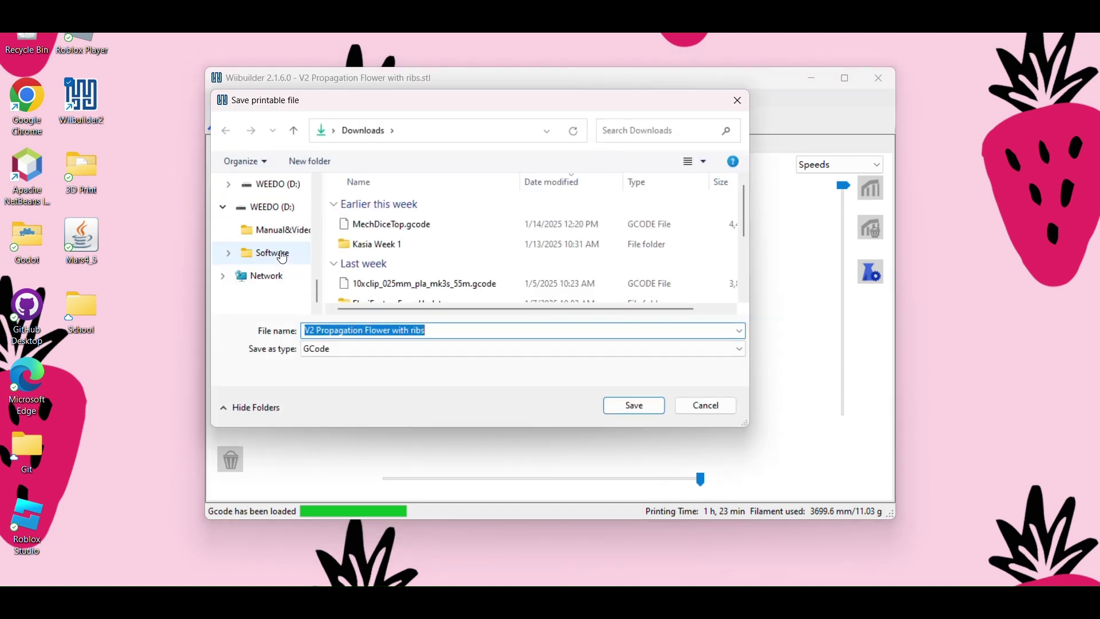
{"action": "left_click", "coordinate": [268, 210]}
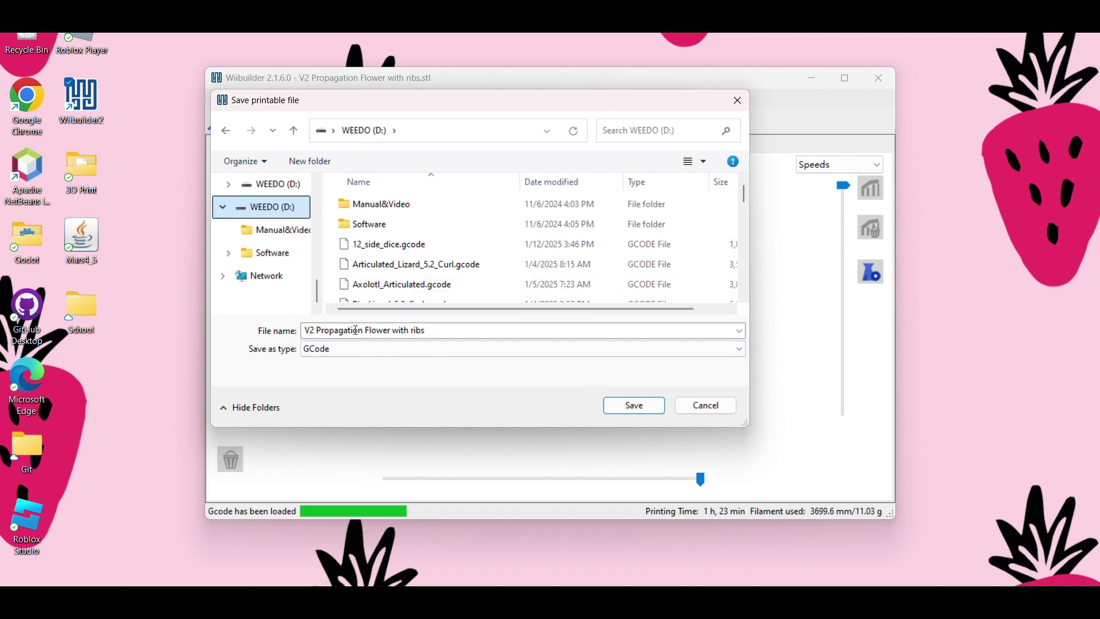
{"action": "left_click", "coordinate": [614, 404]}
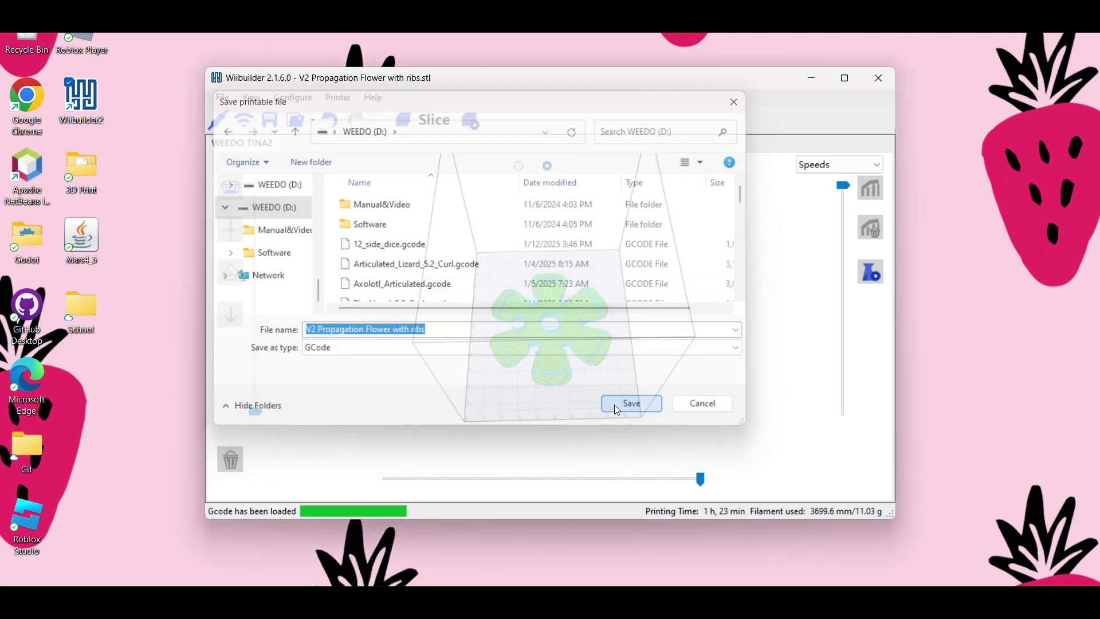